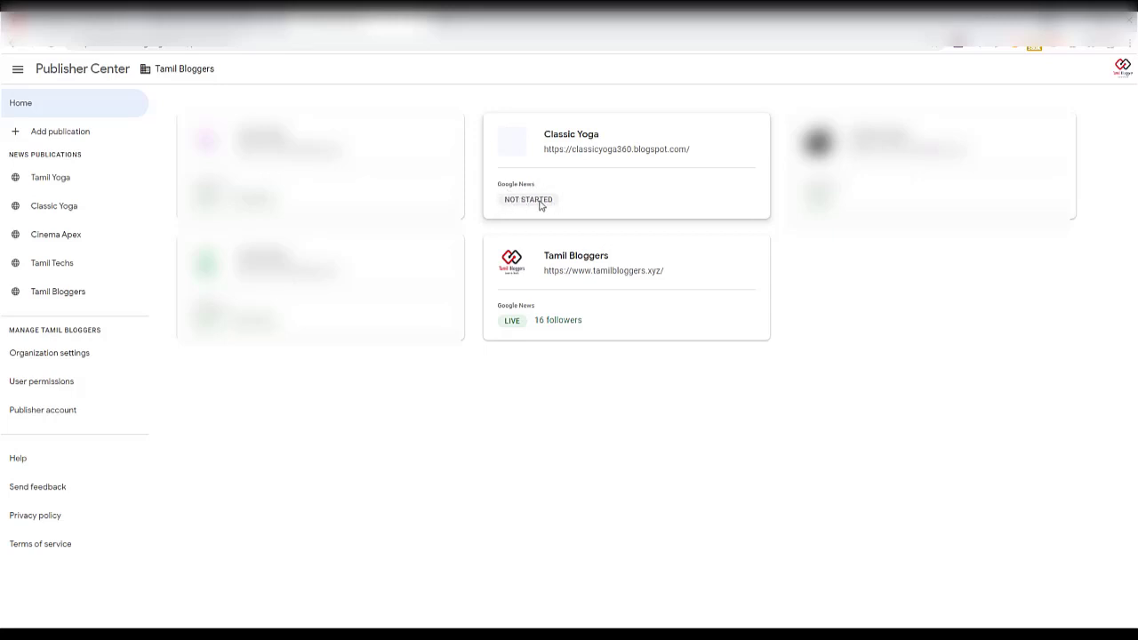
Open the Classic Yoga publication and look over its general publication settings
click(590, 140)
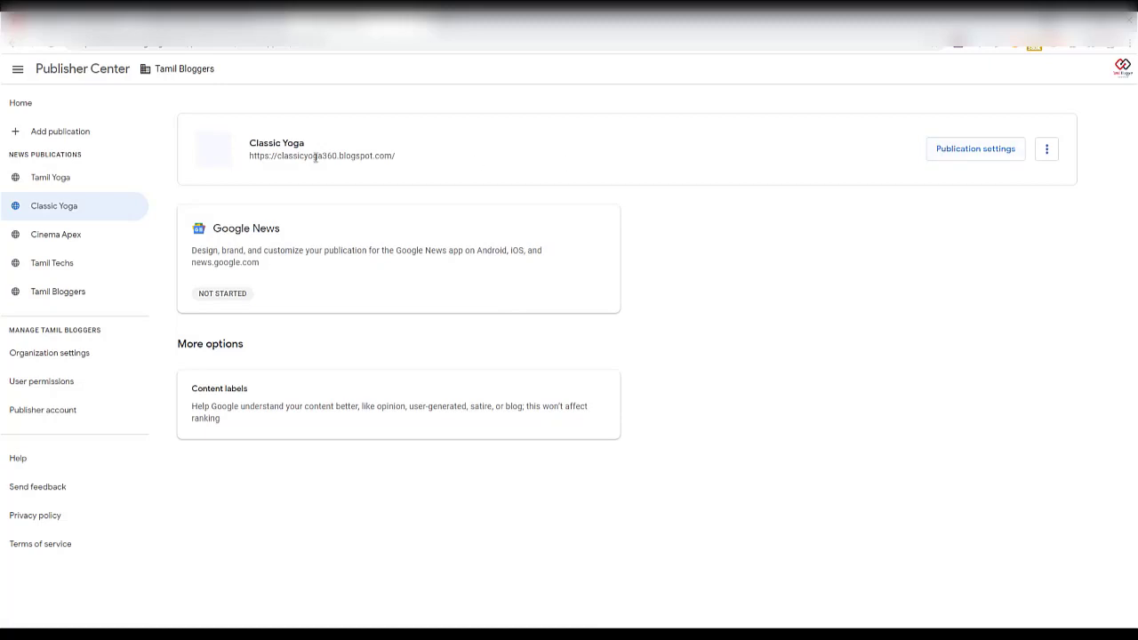
click(965, 157)
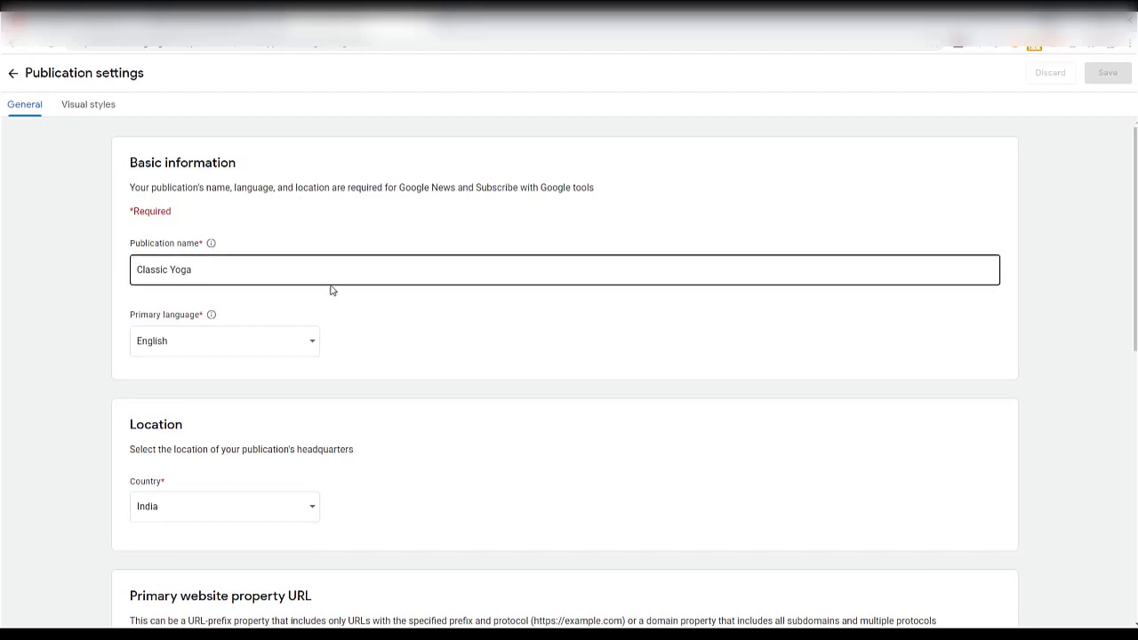
click(20, 84)
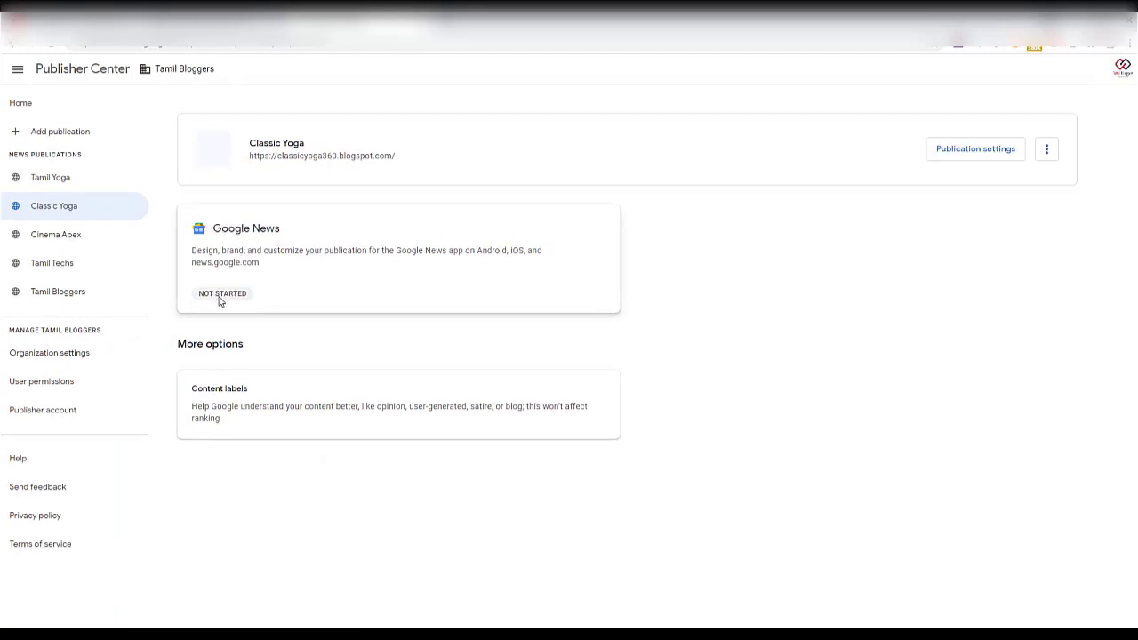
Open the publication's Google News configuration for editing and enter the description "Classic Yoga About Yoga Tips"
click(226, 231)
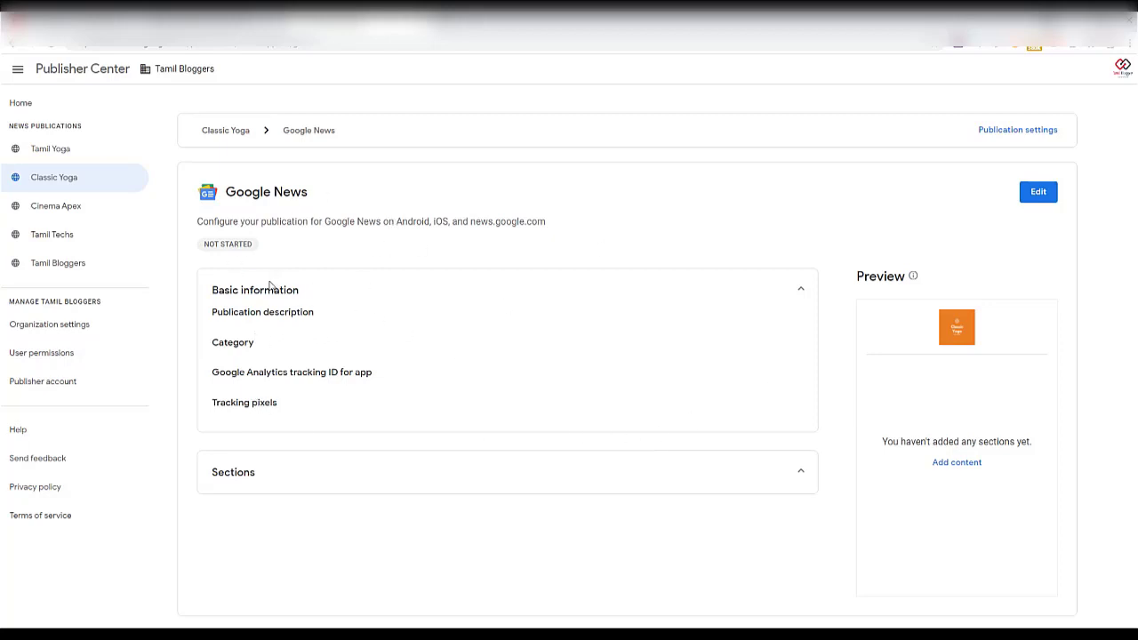
click(1034, 195)
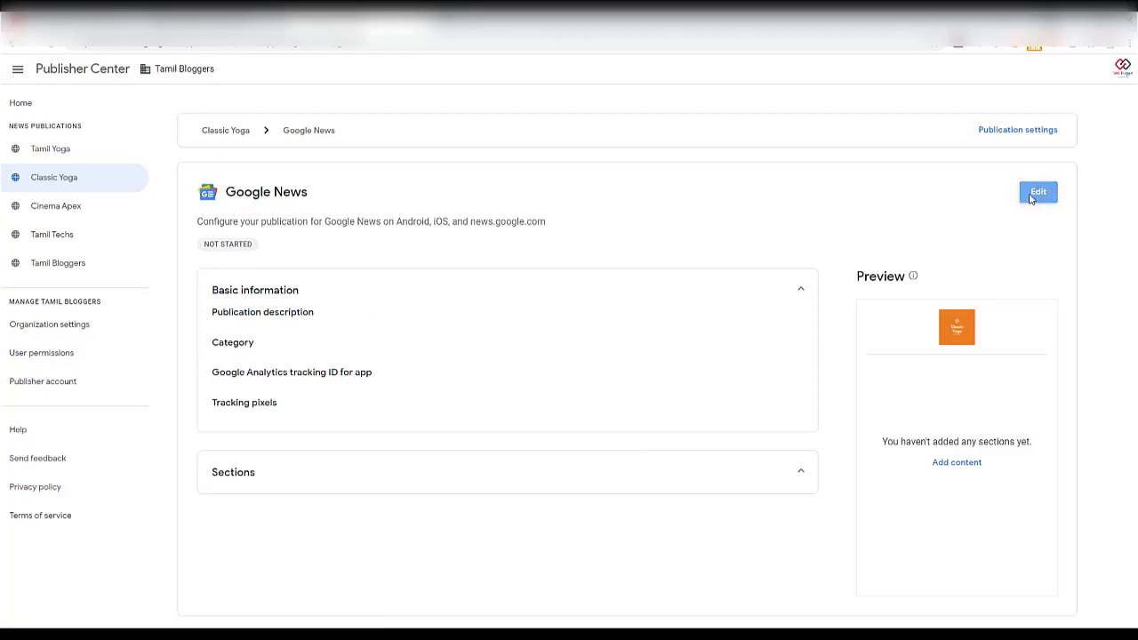
click(161, 283)
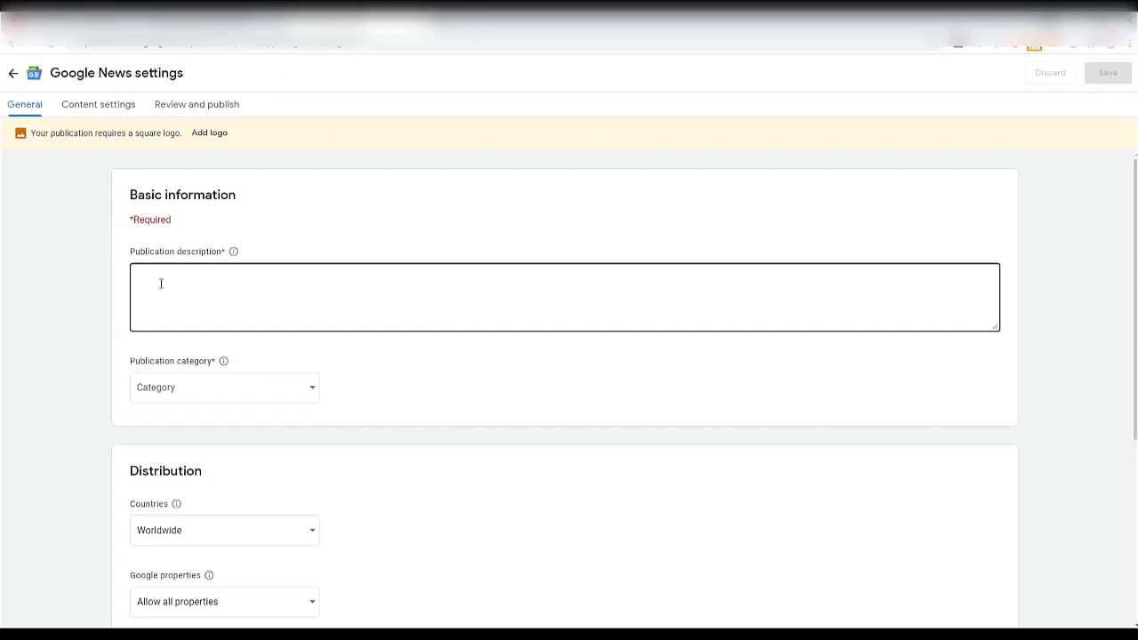
click(161, 283)
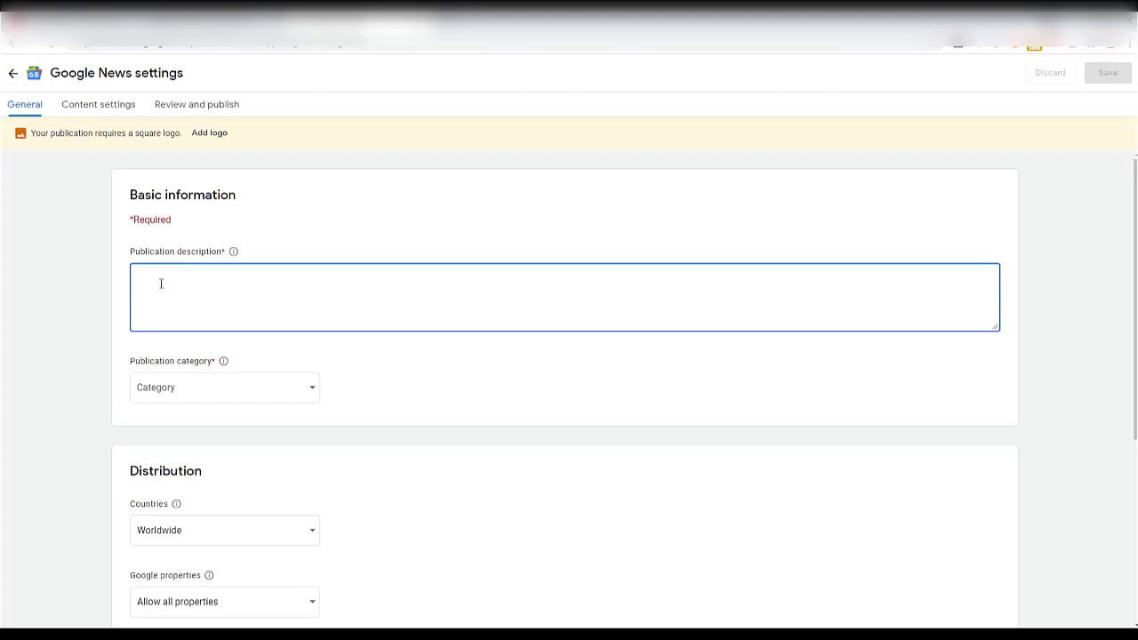
text(T)
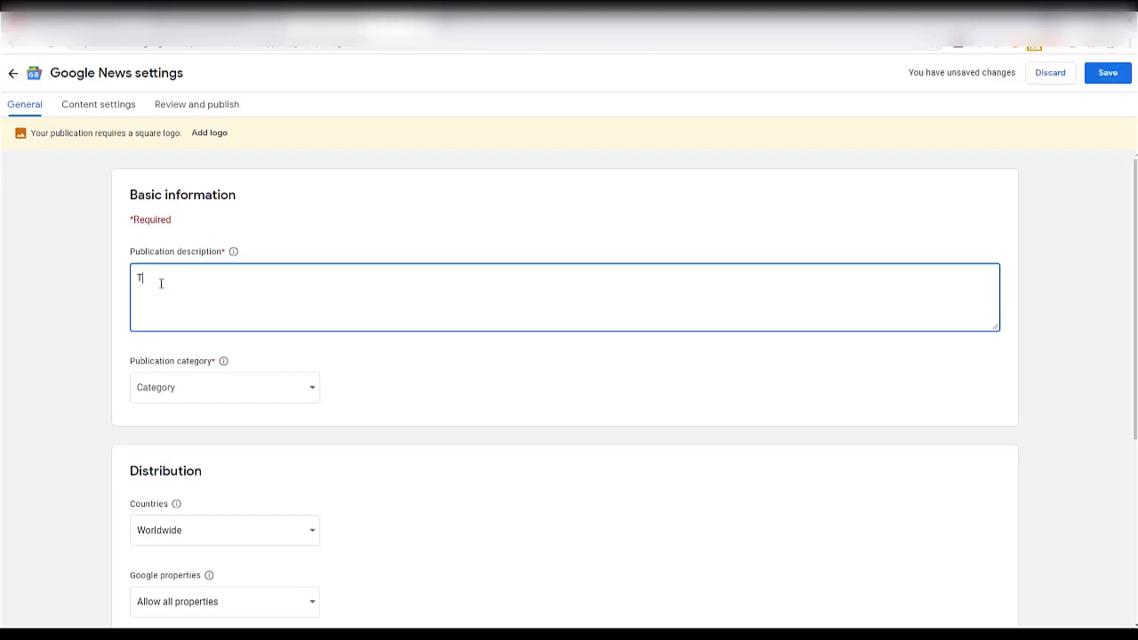
key(BackSpace)
text(Clasic Yoga About Yoga Tips)
Set the publication category to Arts
click(219, 384)
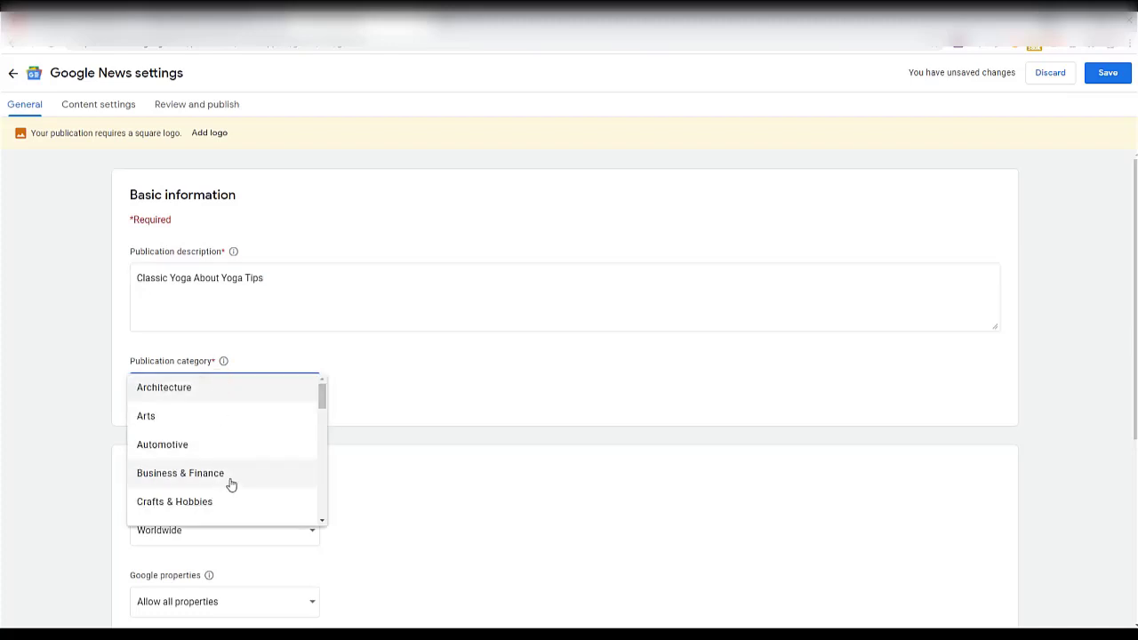
scroll(231, 484, down, 3)
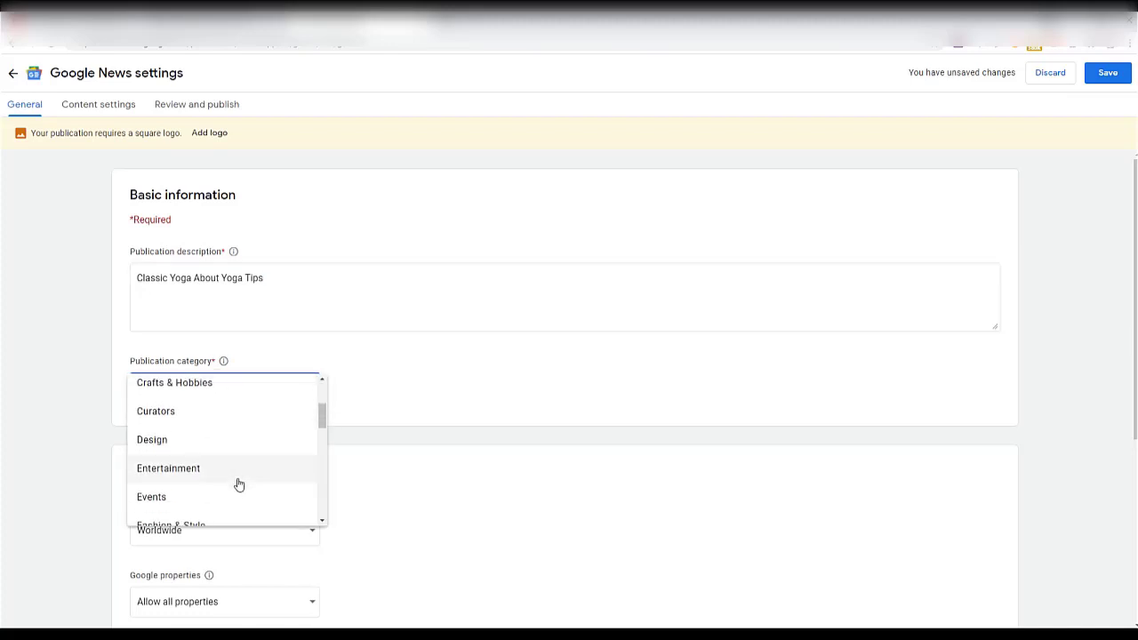
scroll(237, 483, up, 3)
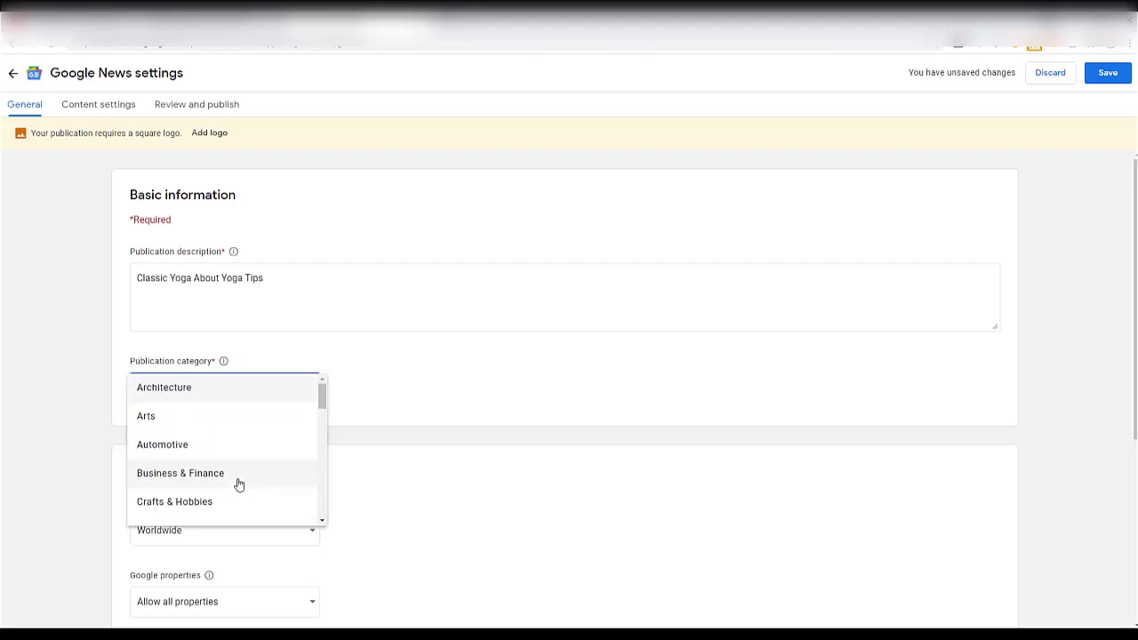
click(197, 427)
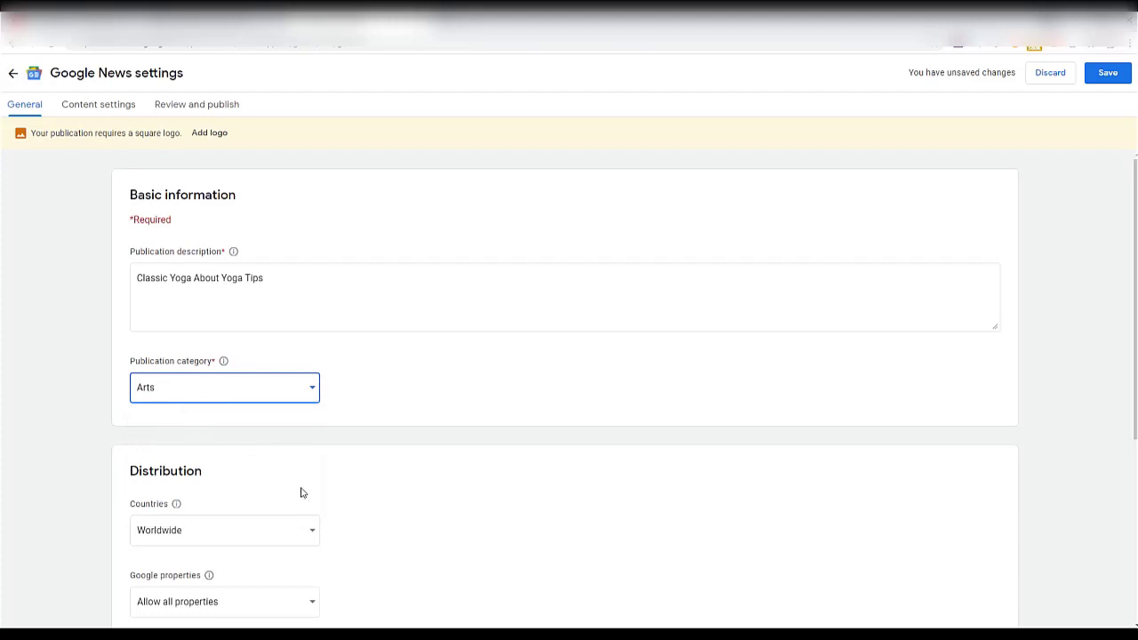
Choose "Allow all properties" for the Google properties in the distribution settings
scroll(307, 494, down, 2)
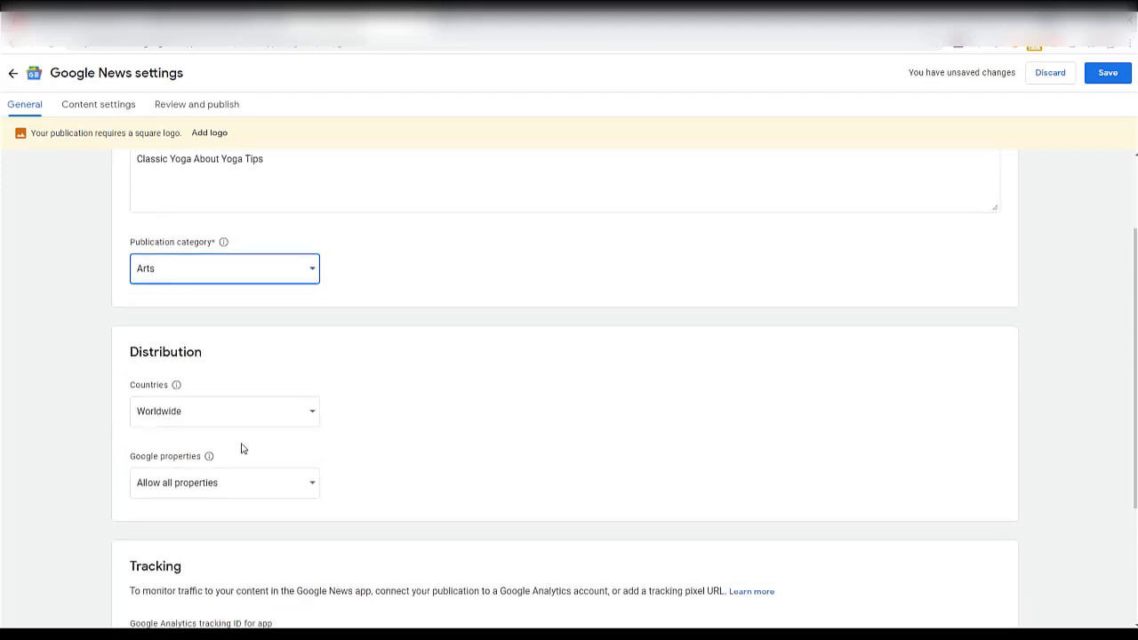
scroll(241, 449, down, 2)
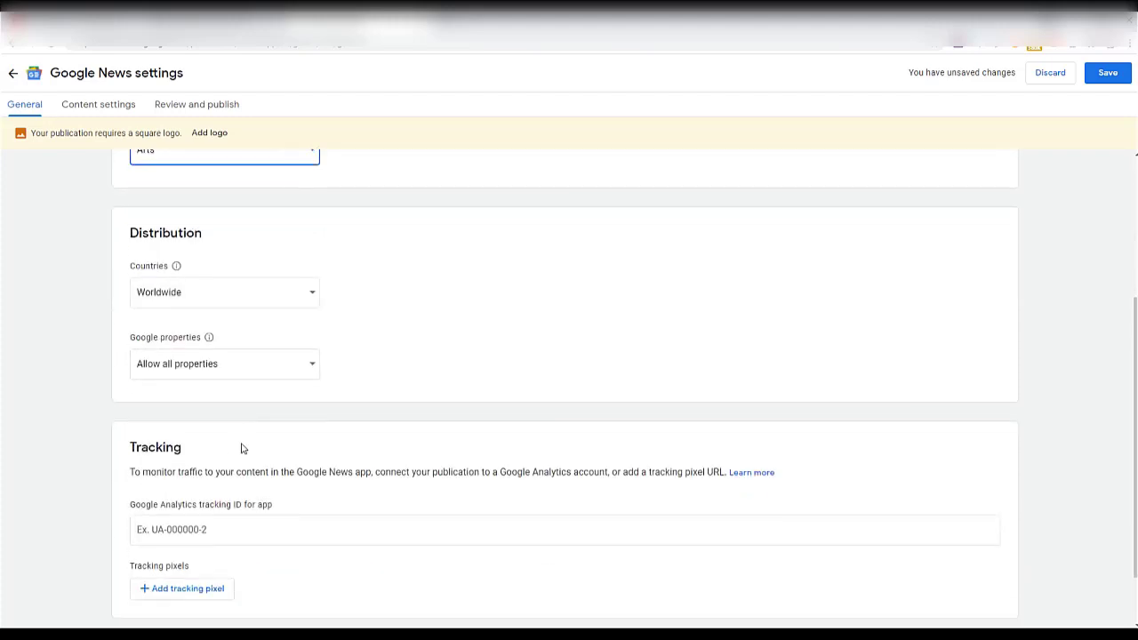
click(206, 378)
click(186, 367)
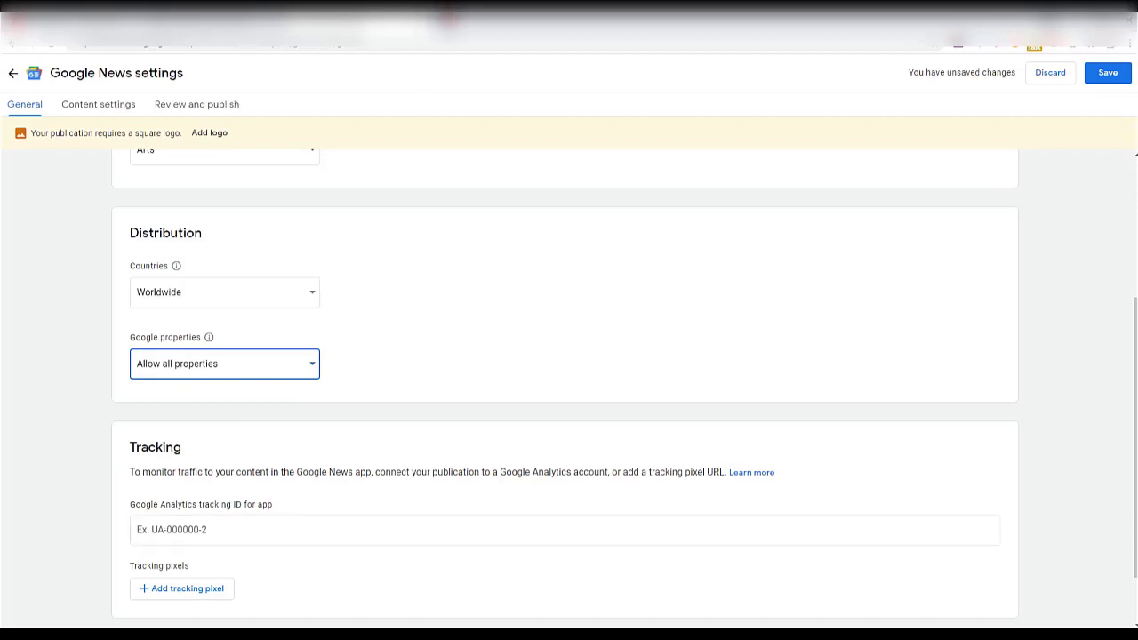
Switch to Google Analytics and copy the tracking ID of the classic yoga website property
click(449, 18)
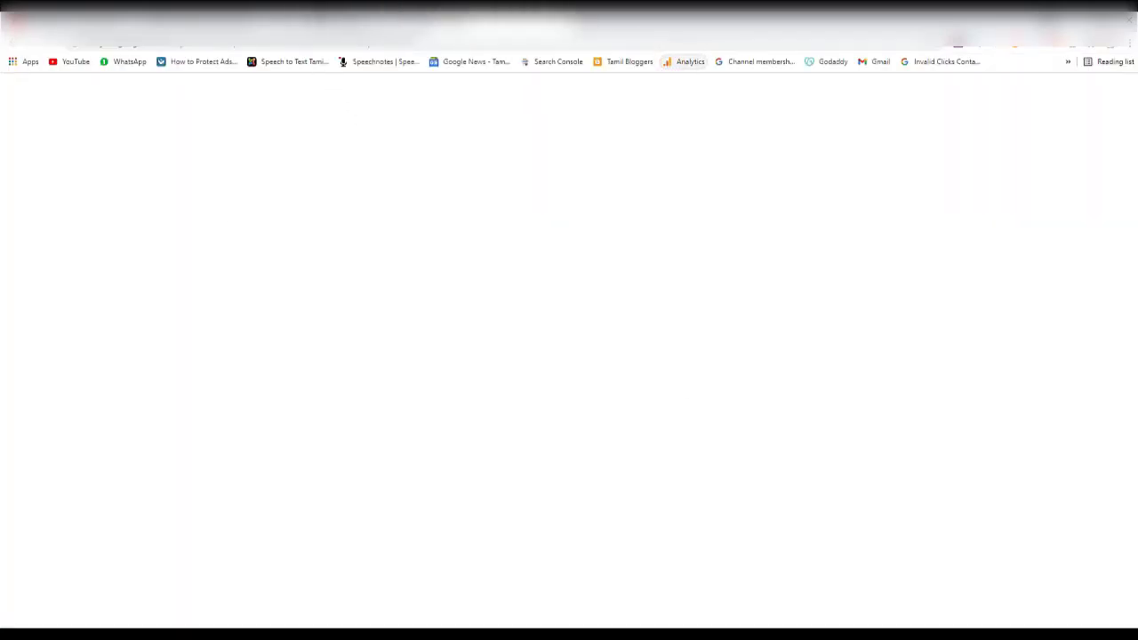
click(371, 57)
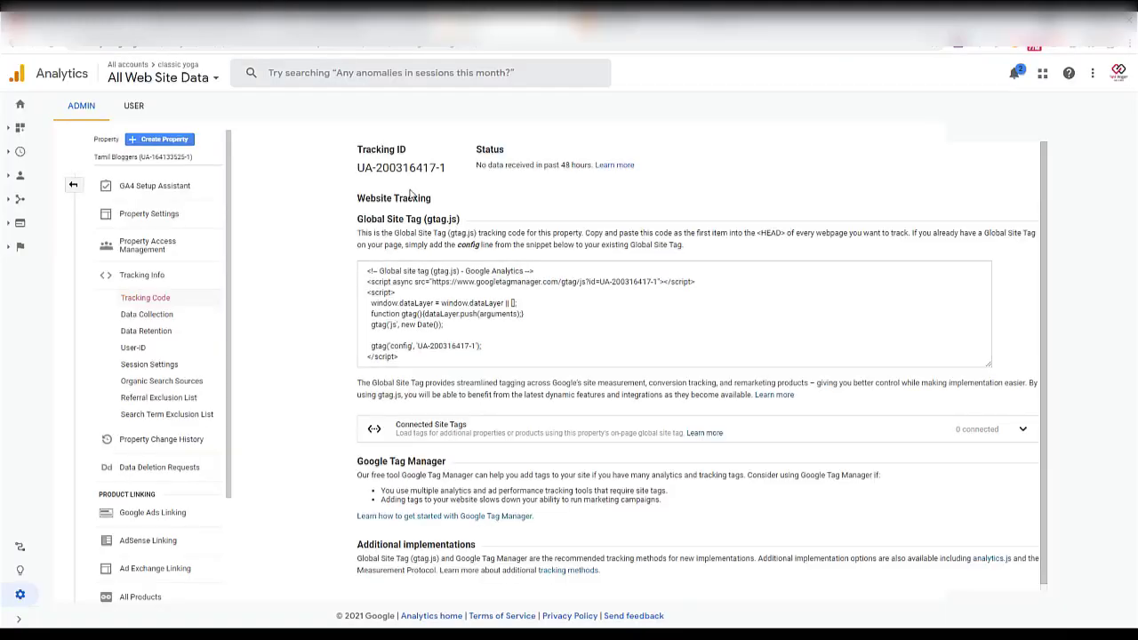
drag(450, 169, 361, 165)
right_click(361, 166)
click(395, 169)
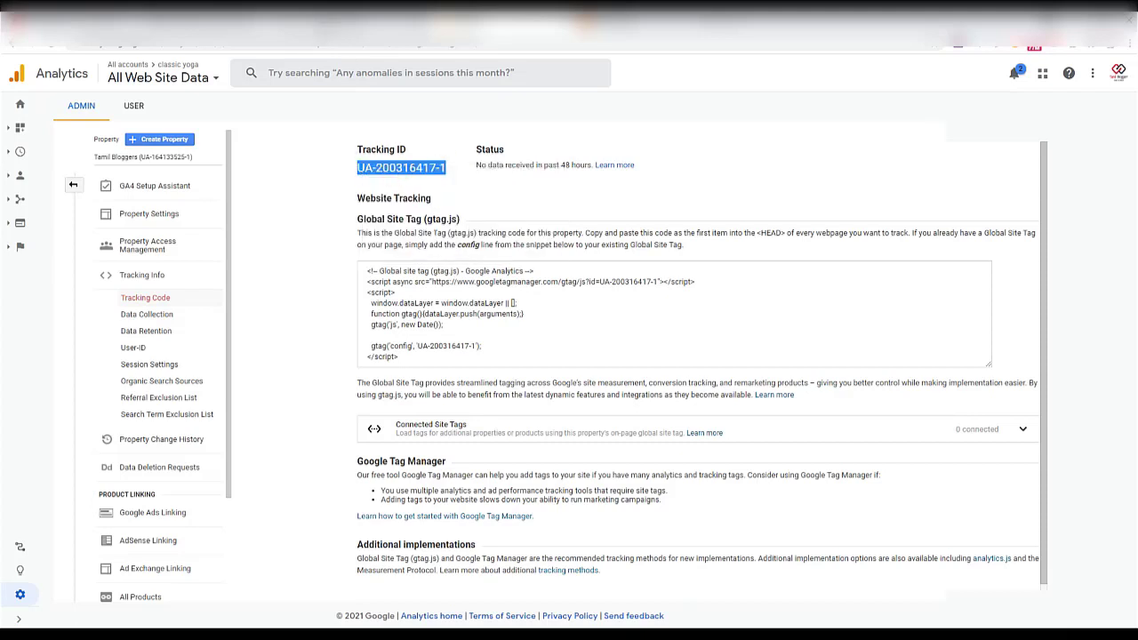
Back in the Google News settings, paste the copied Google Analytics tracking ID for the app and save the publication
click(348, 23)
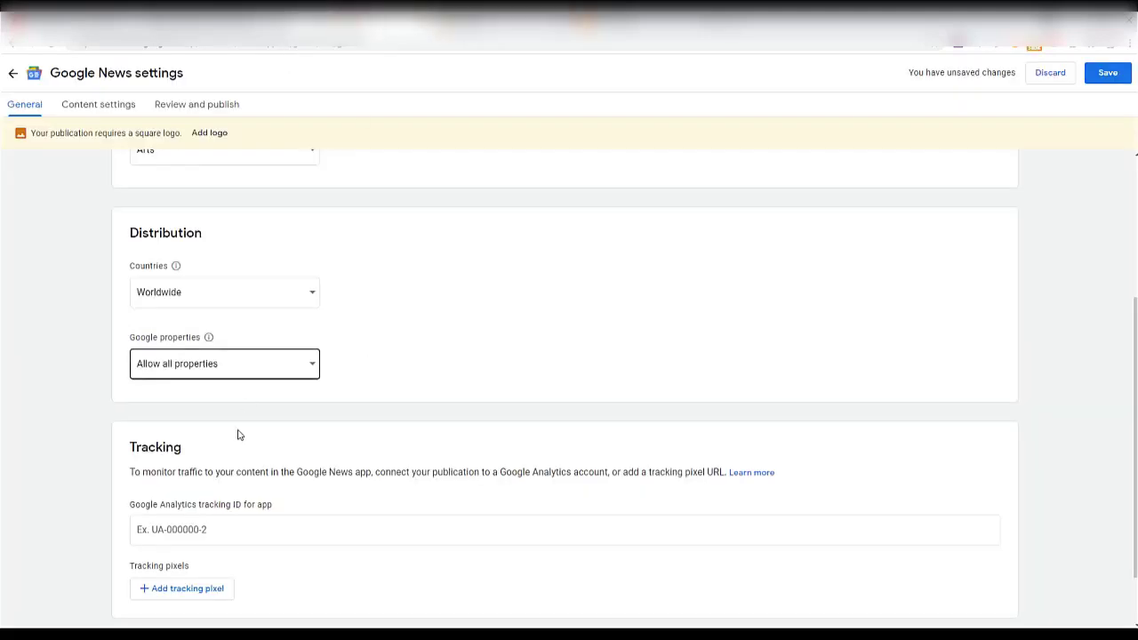
click(229, 525)
key(ctrl+v)
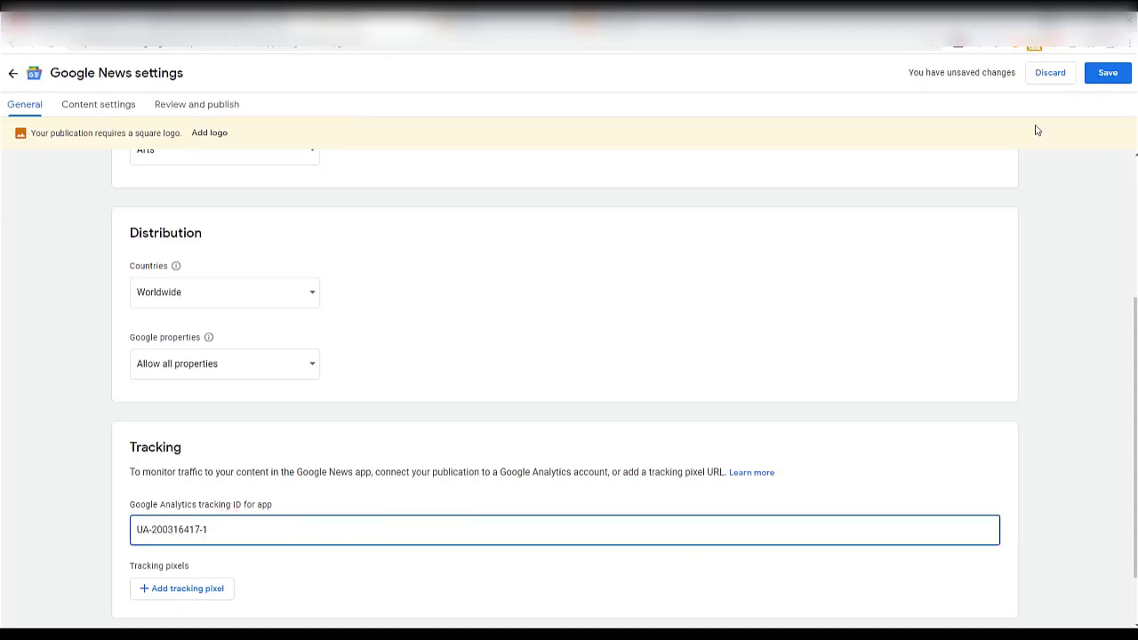
click(1106, 75)
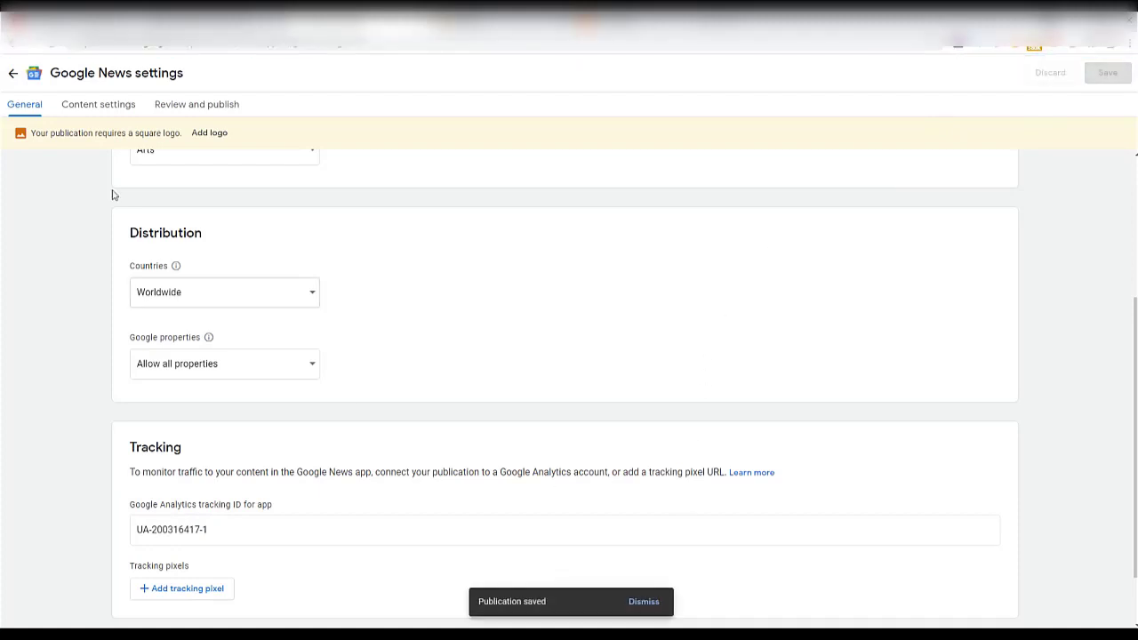
Continue to the content settings and start a new feed section titled "Feeds"
scroll(714, 478, down, 2)
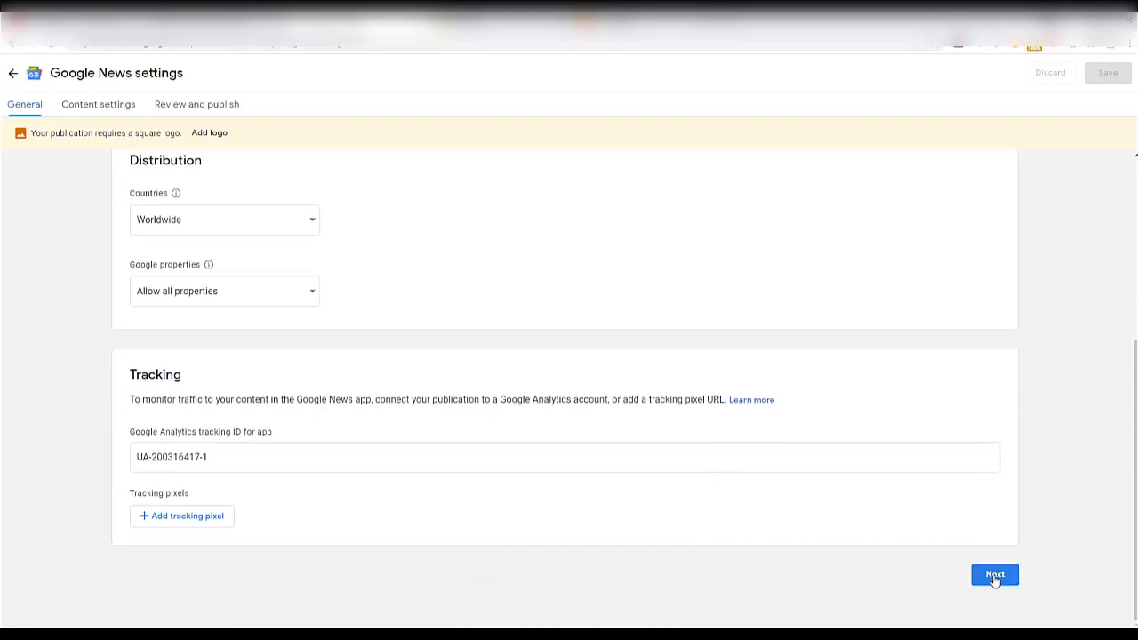
click(994, 575)
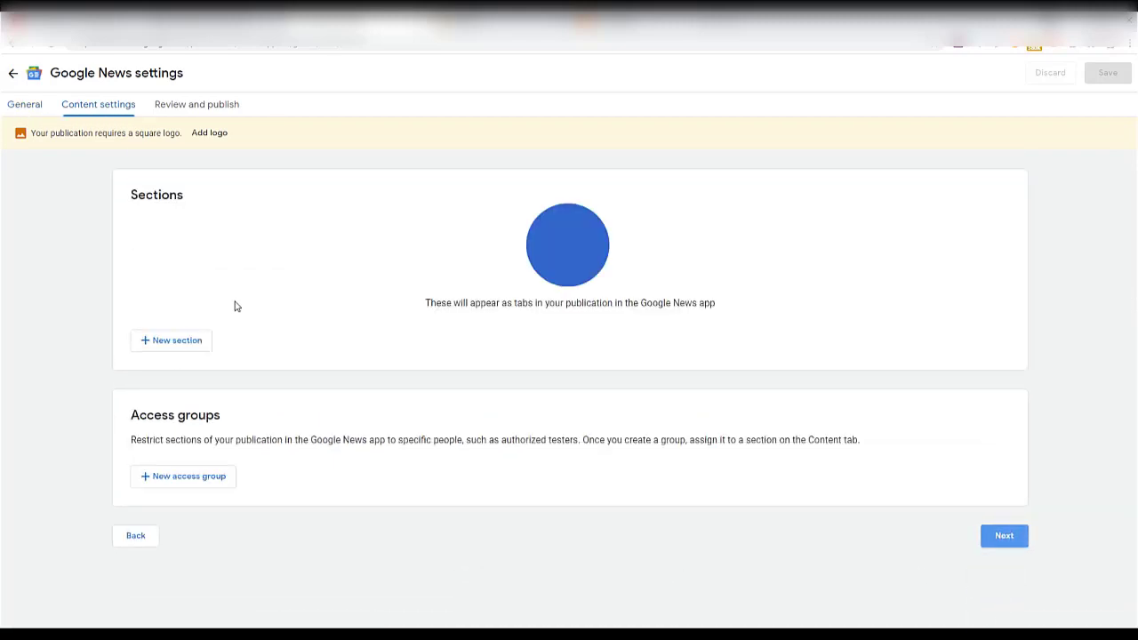
click(175, 347)
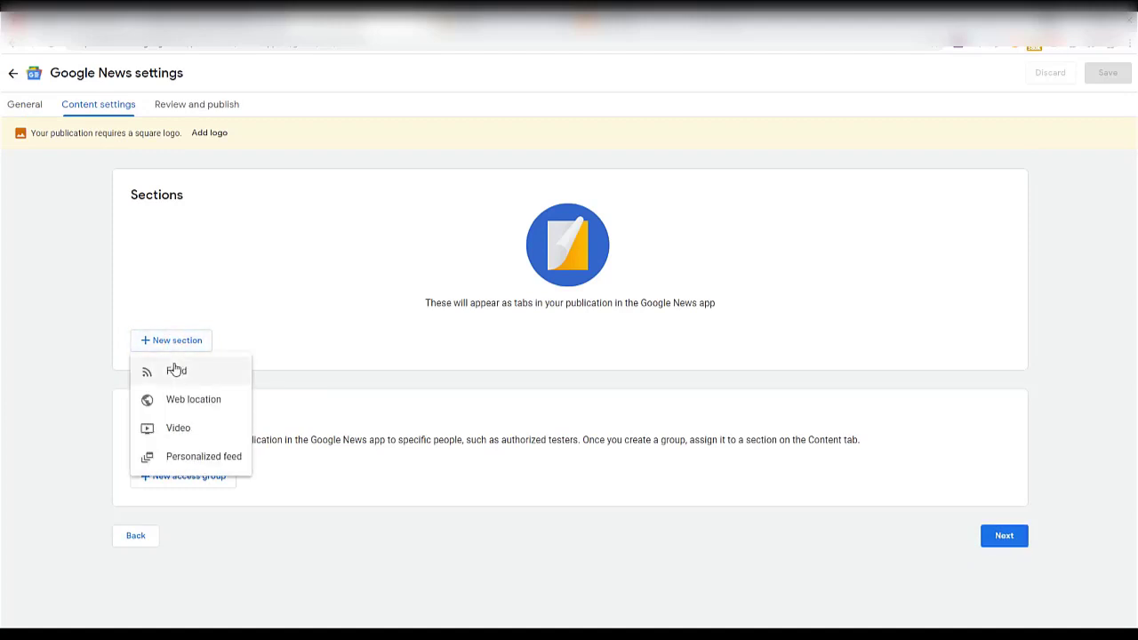
click(175, 370)
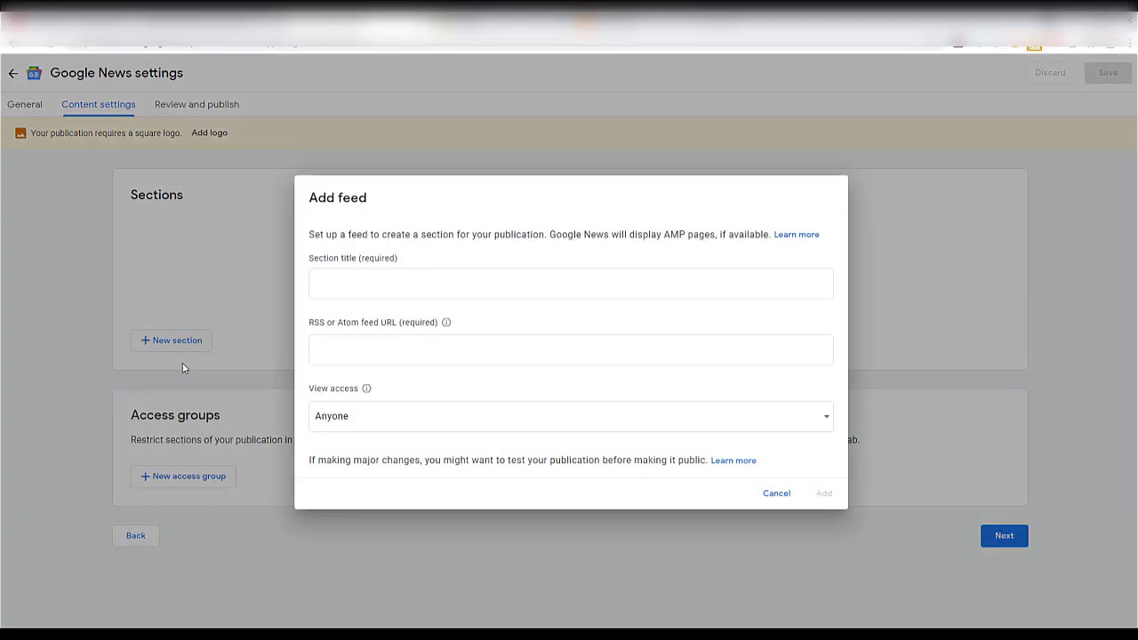
click(403, 287)
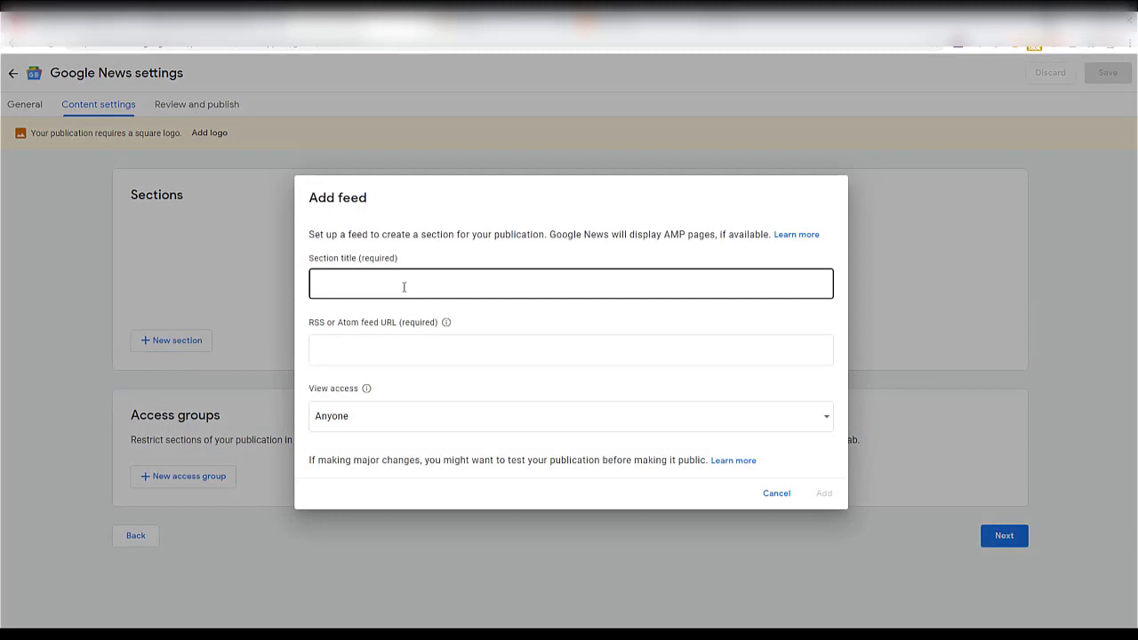
click(403, 286)
text(C)
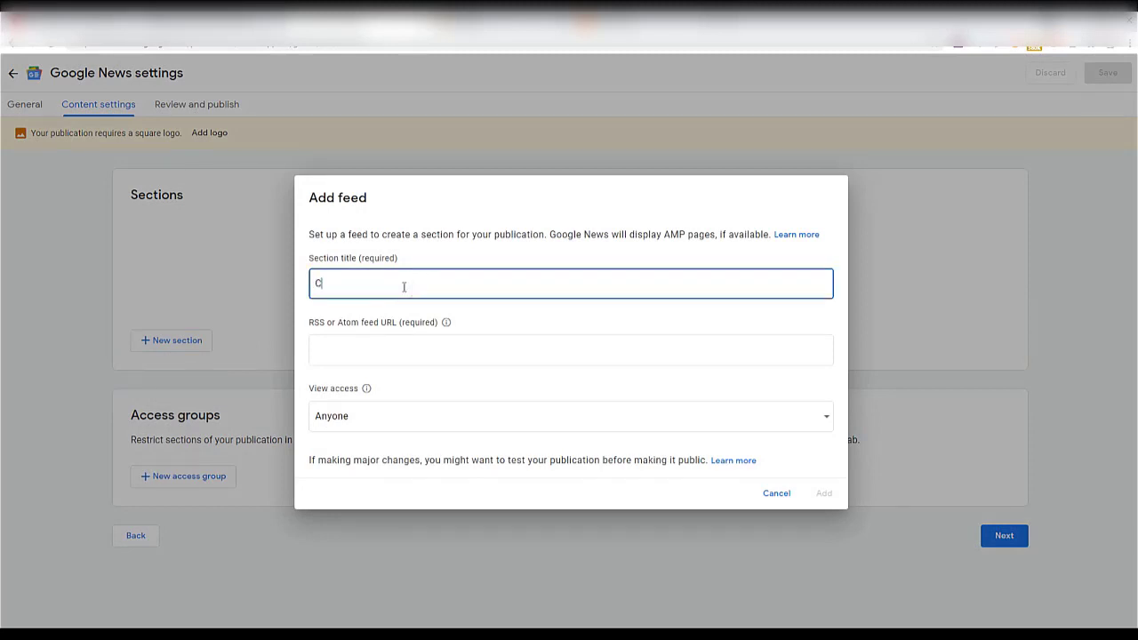
text(lassic Yoga)
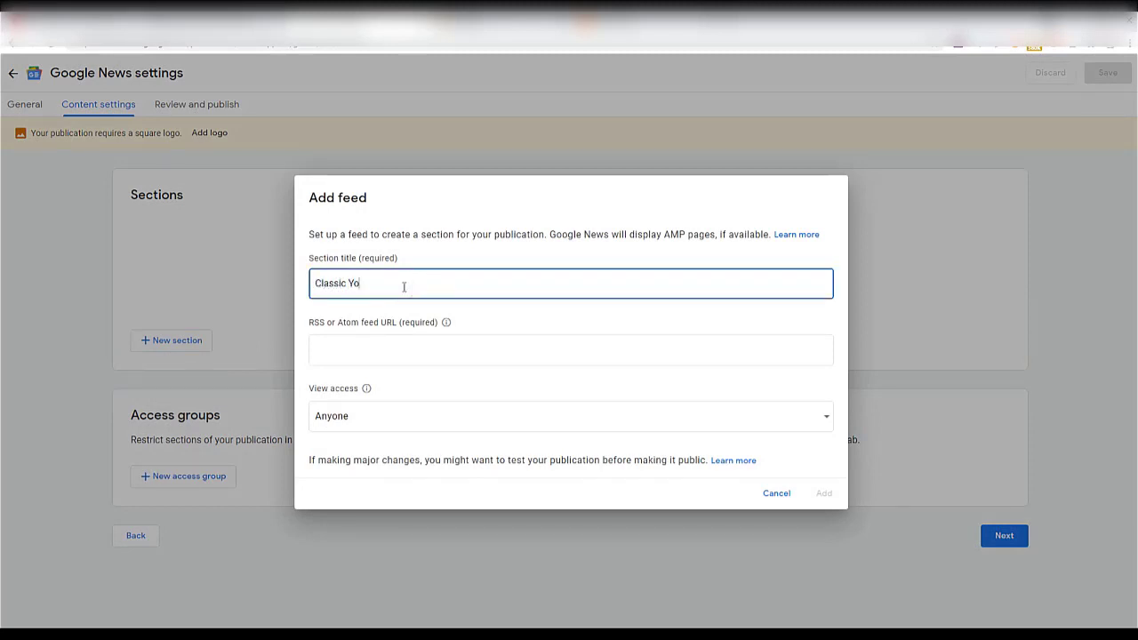
key(BackSpace)
key(BackSpace)
key(BackSpace)
text(Feeds)
Copy the web address of the Classic Yoga blog and return to the feed being added
click(605, 23)
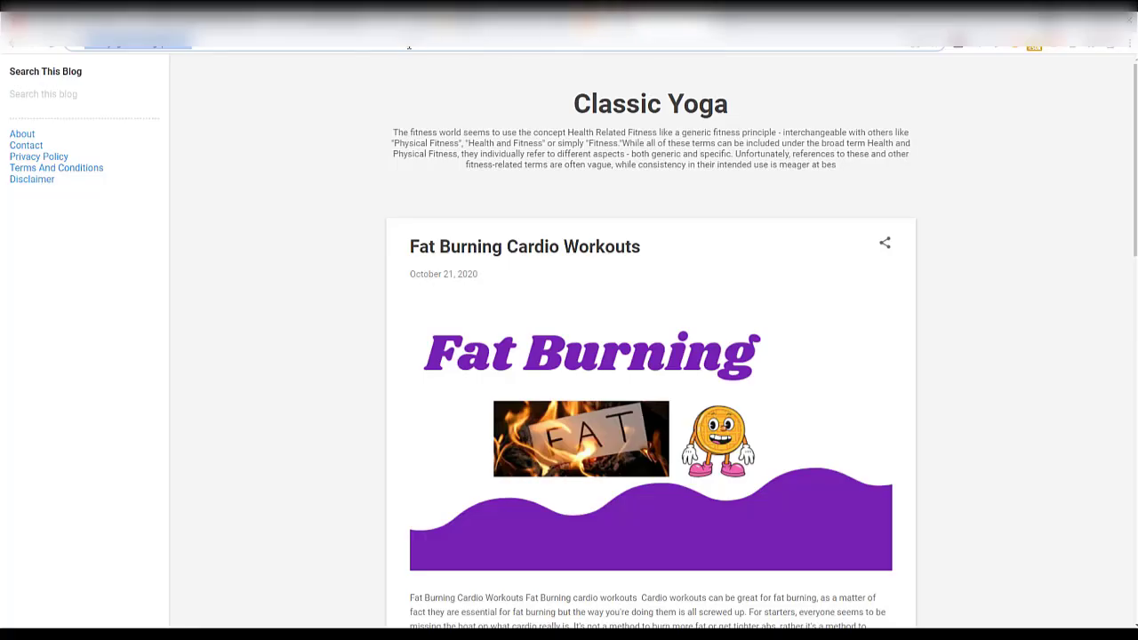
click(308, 96)
click(309, 46)
right_click(309, 46)
click(330, 111)
click(360, 22)
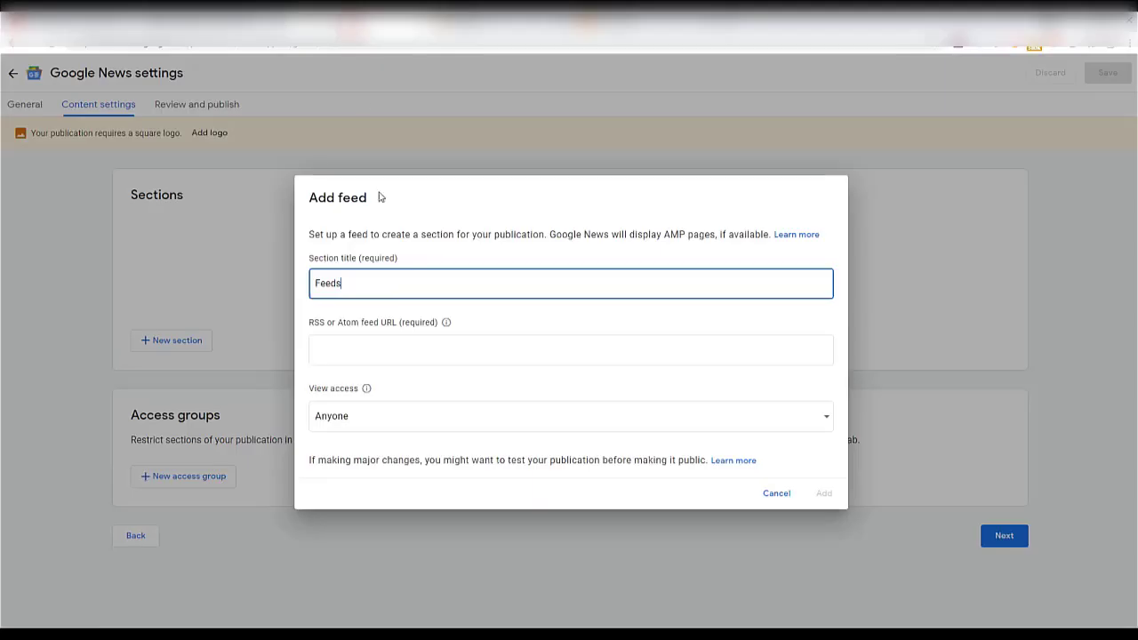
click(381, 356)
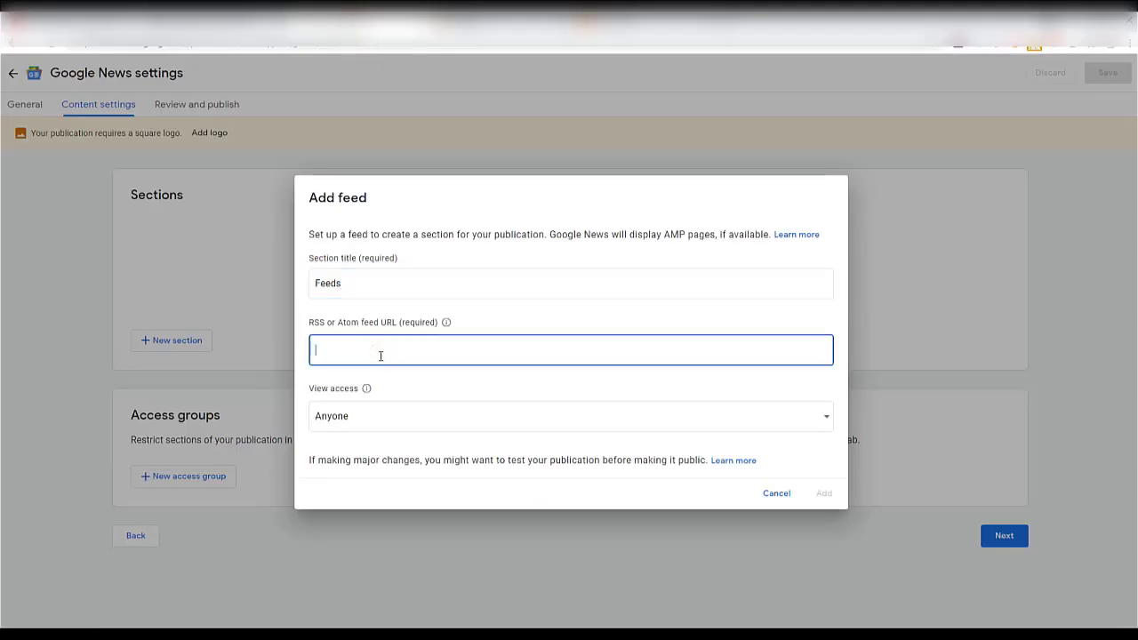
key(ctrl+v)
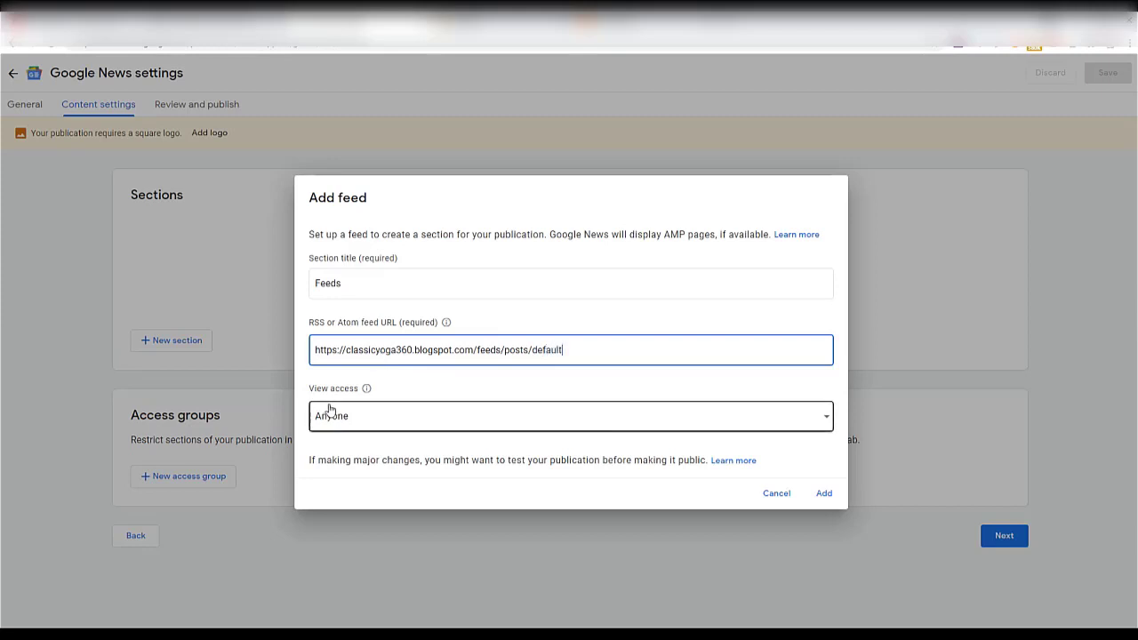
click(822, 492)
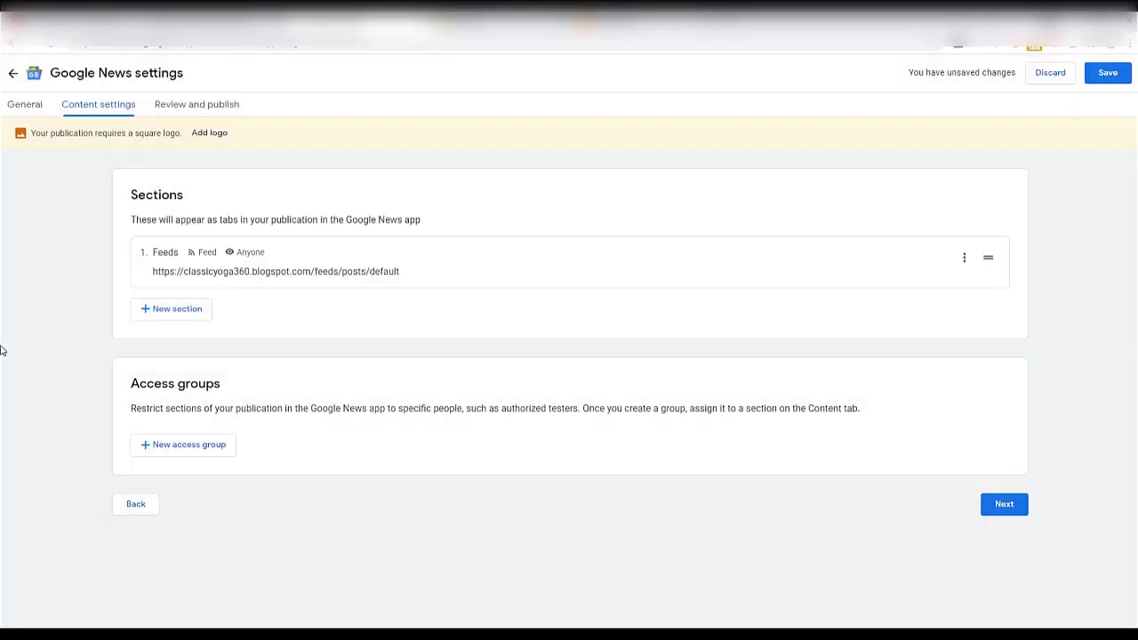
Open the Feeds section for editing, apply it with view access for Anyone, and save the publication
click(964, 258)
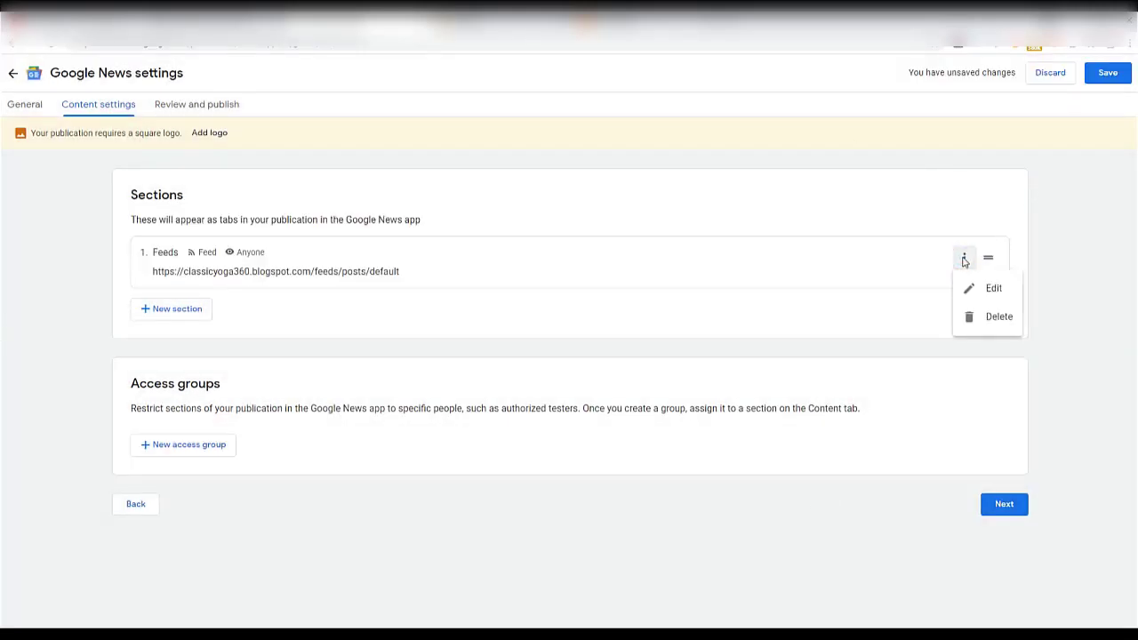
click(987, 288)
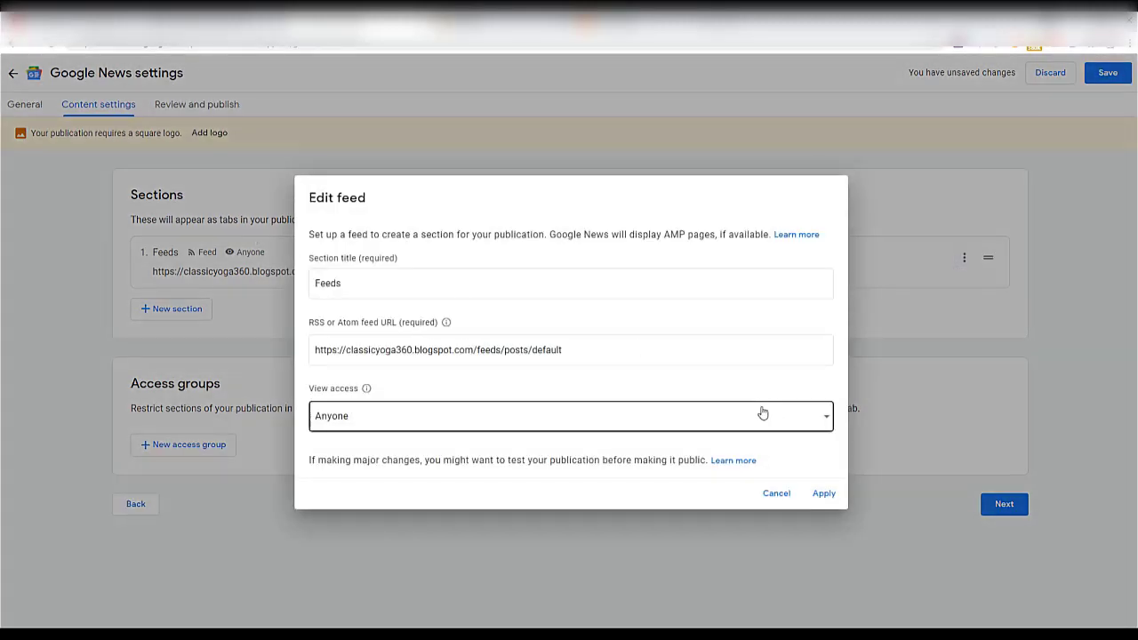
click(825, 494)
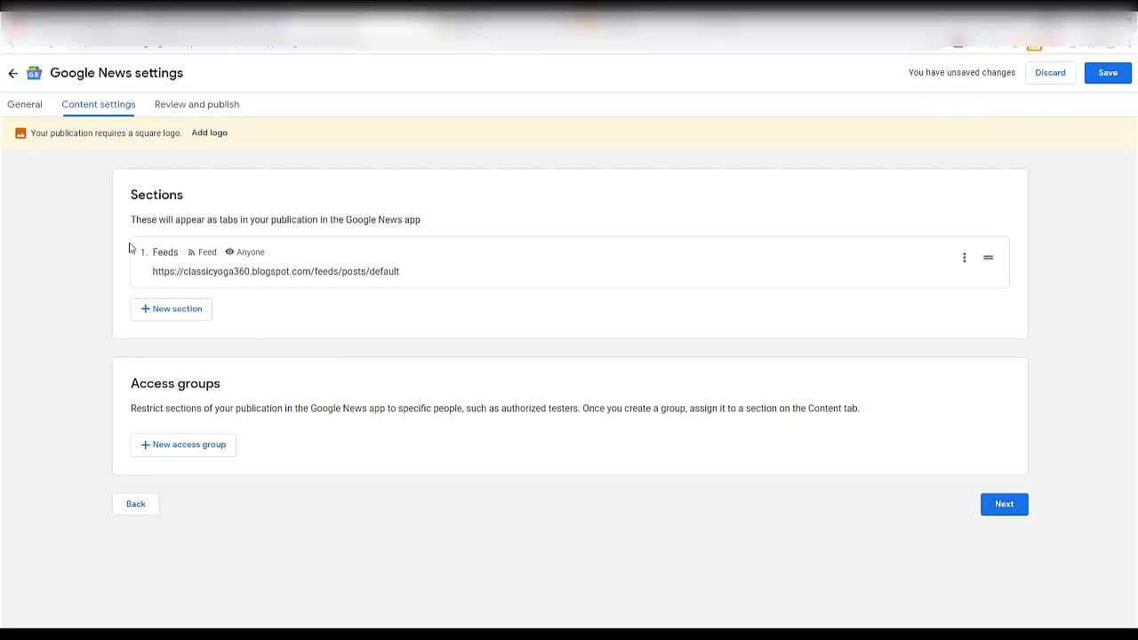
click(1107, 74)
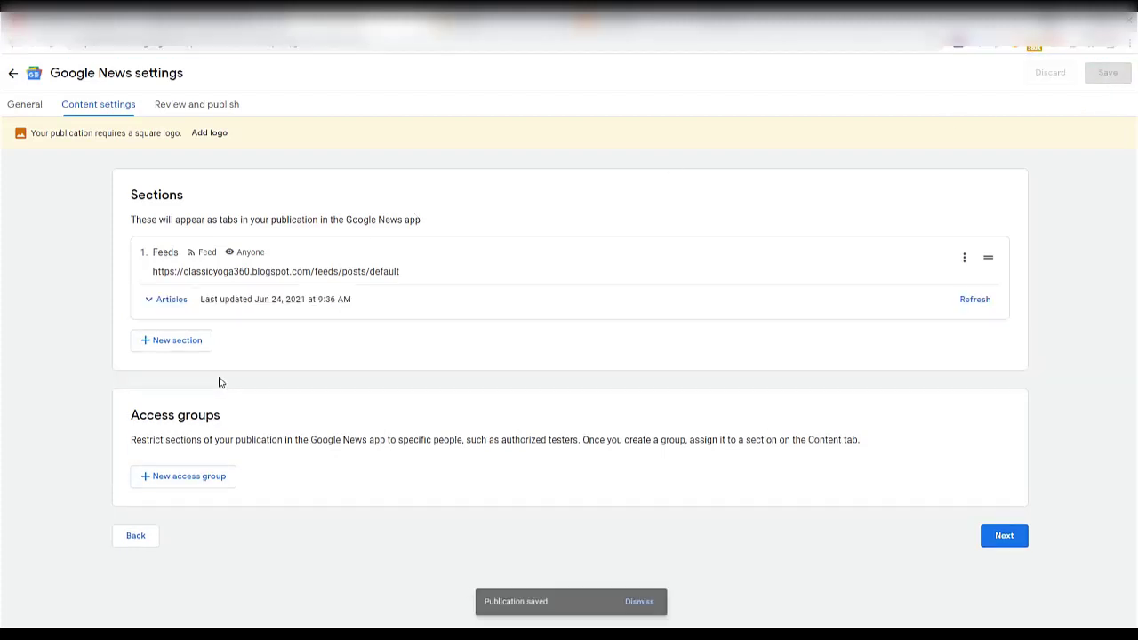
Expand the article list of the Feeds section and refresh the section
click(163, 300)
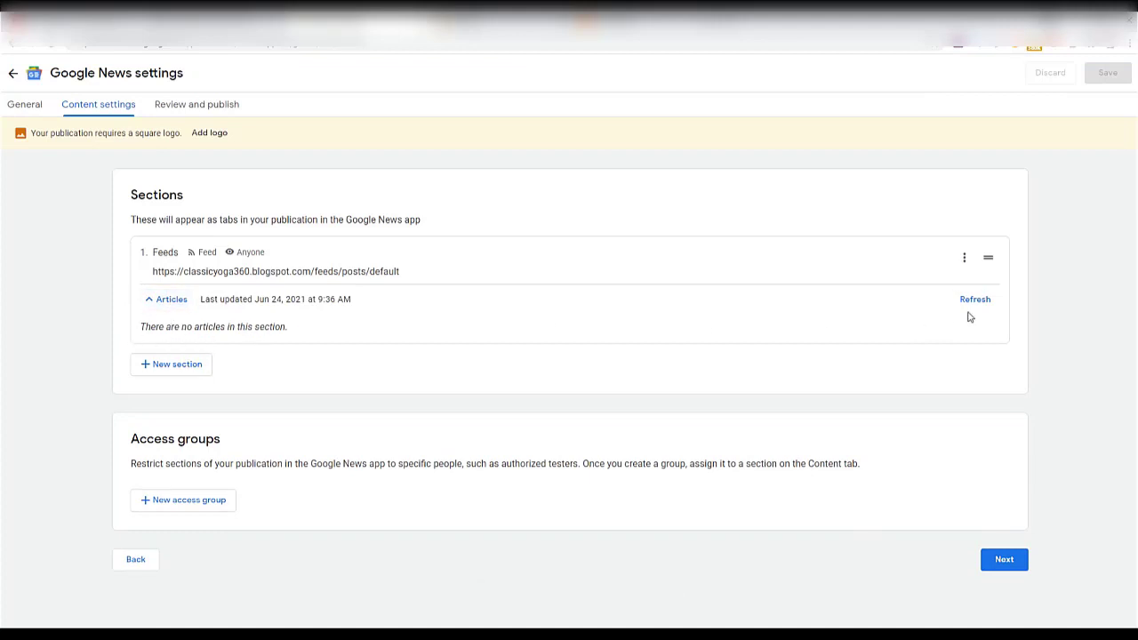
click(976, 302)
click(964, 302)
Review the Feeds section's title, feed URL and view access, and reapply them without edits
click(964, 258)
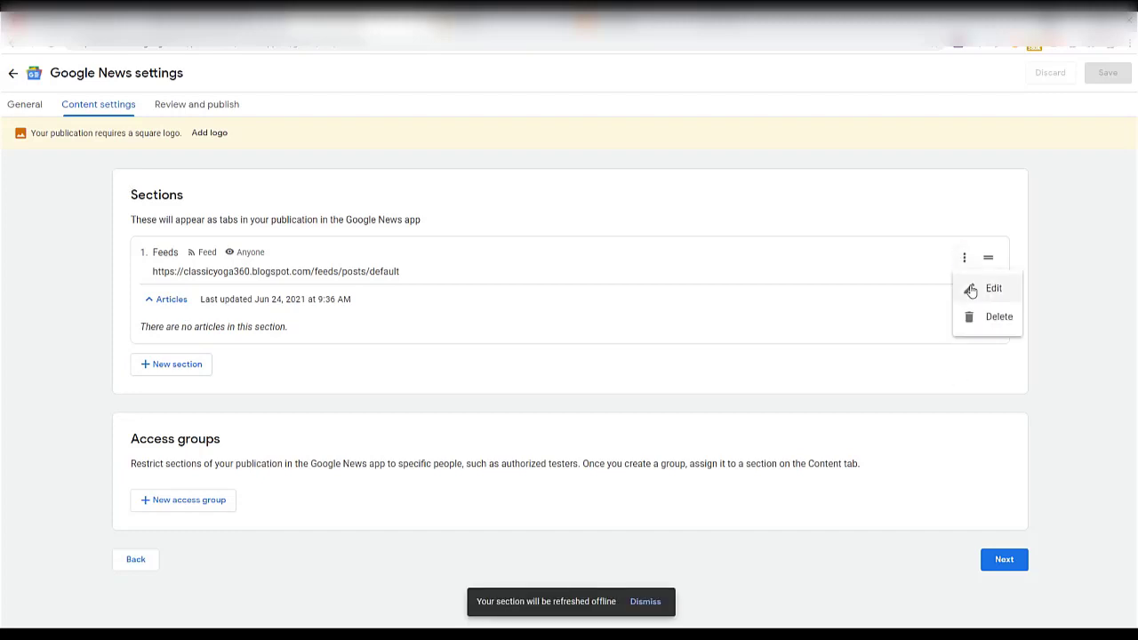
click(970, 289)
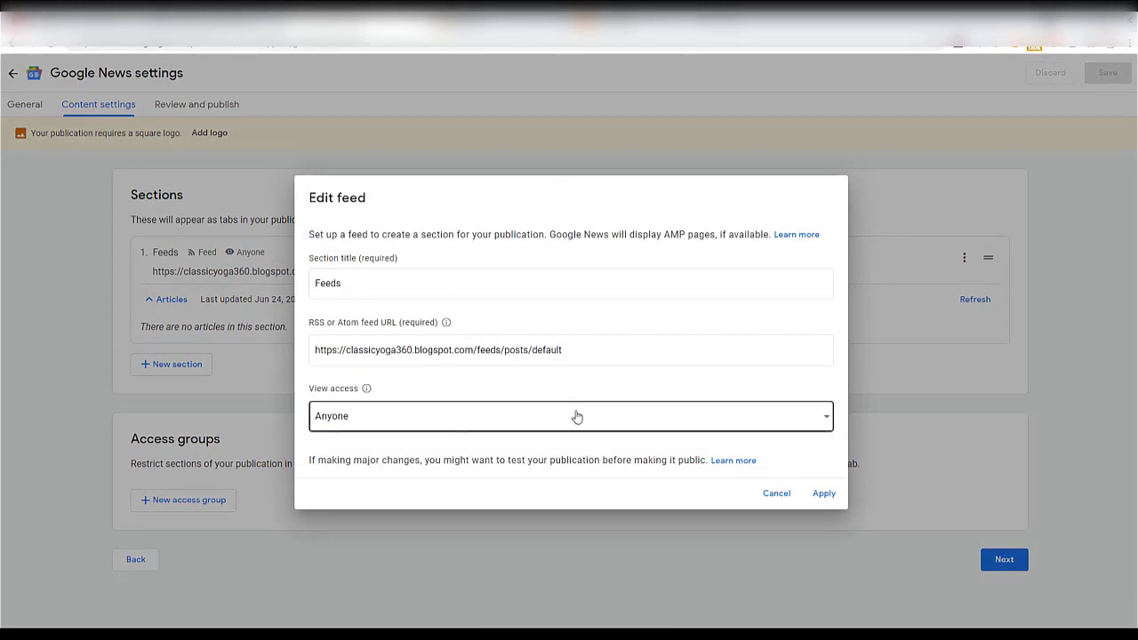
click(820, 495)
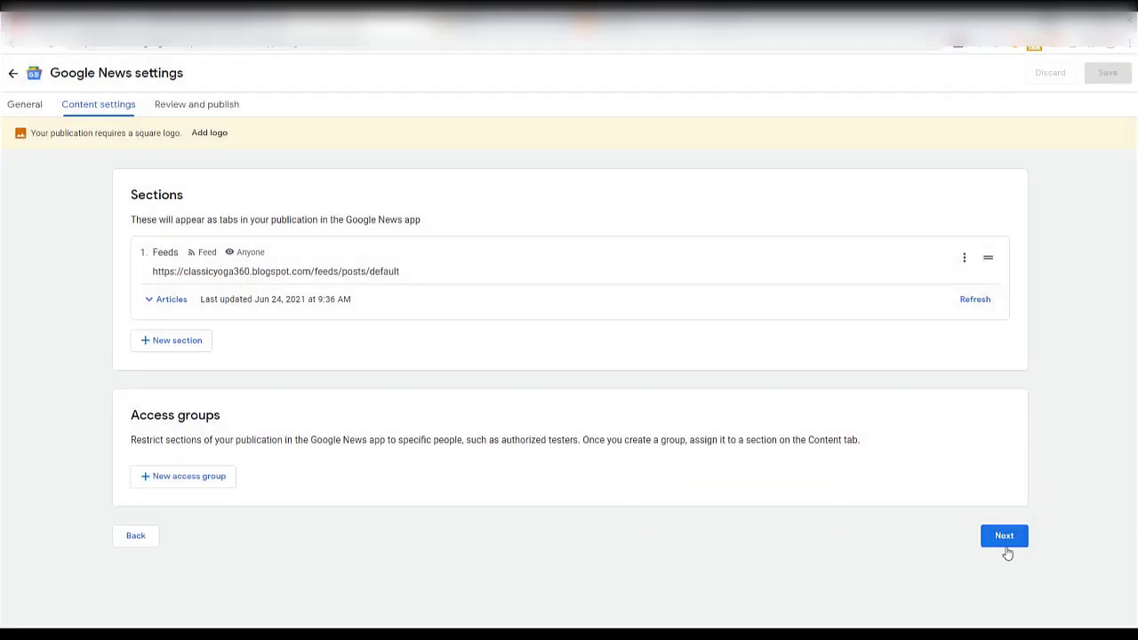
Continue to the publication review, recheck the content settings, and return to the list of issues to address
click(1005, 549)
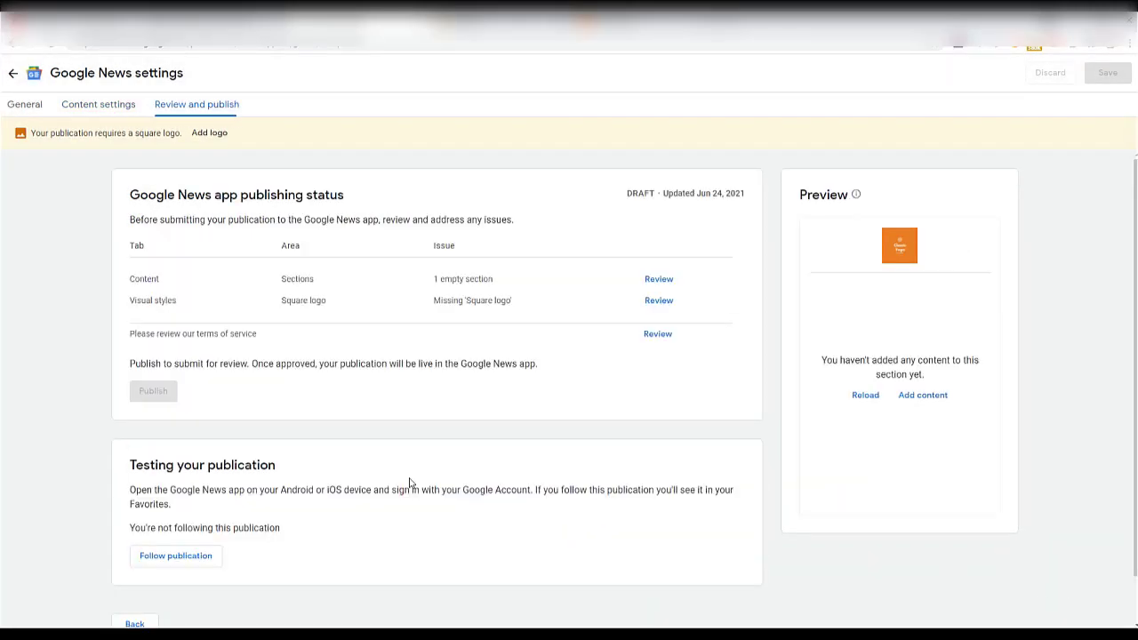
scroll(735, 534, down, 2)
click(142, 571)
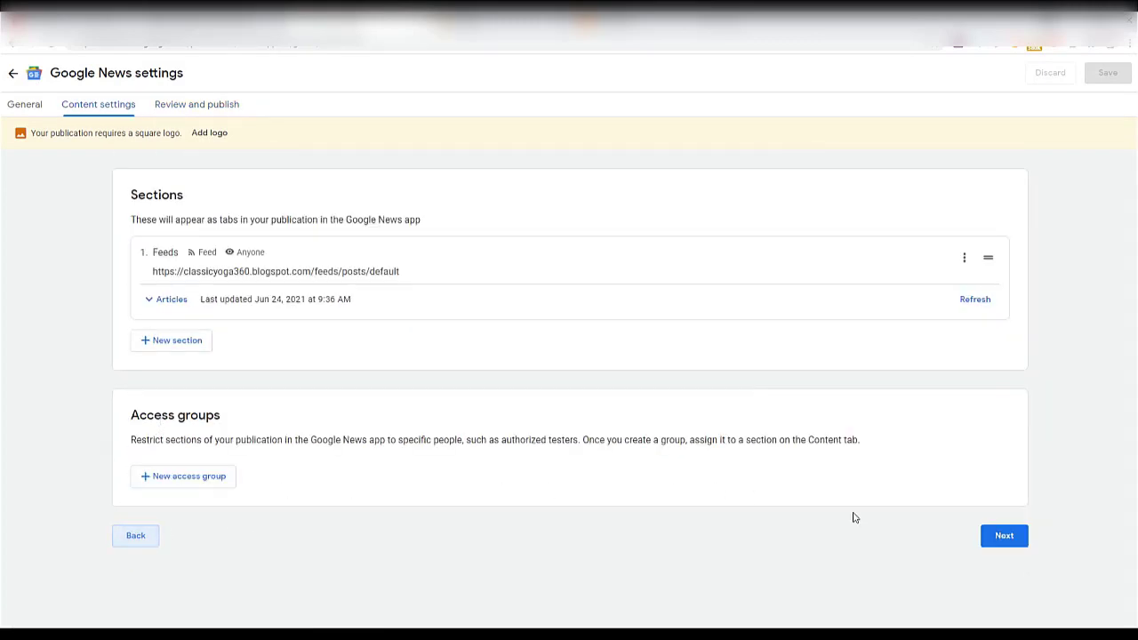
click(1003, 544)
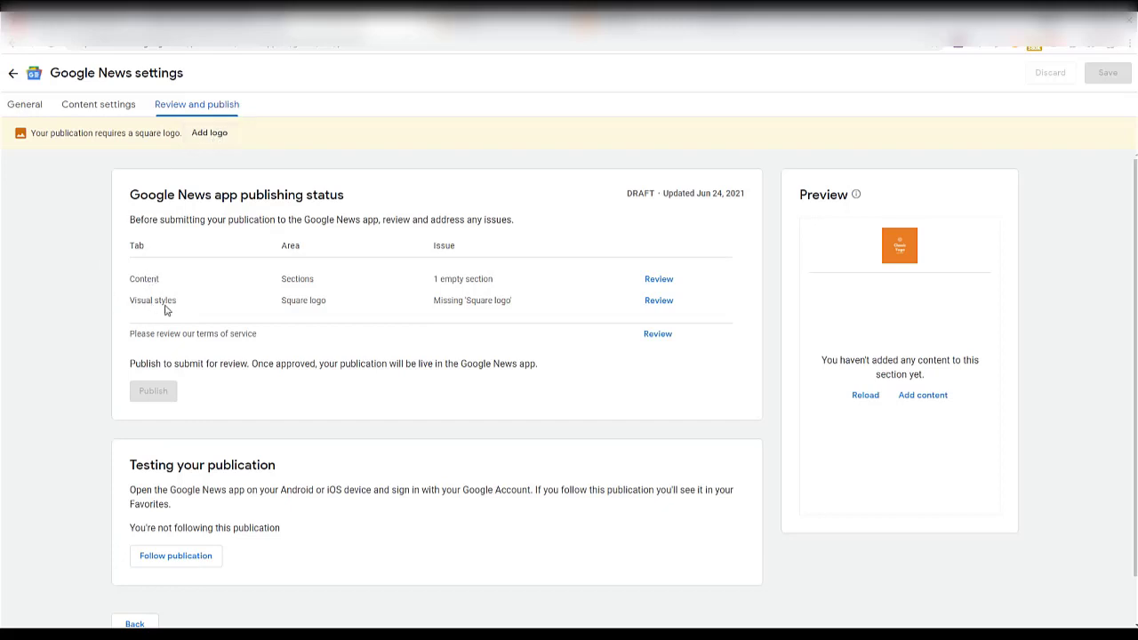
Open the square logo issue for review, upload the orange Classic Yoga image as the square logo, and save the publication
click(659, 302)
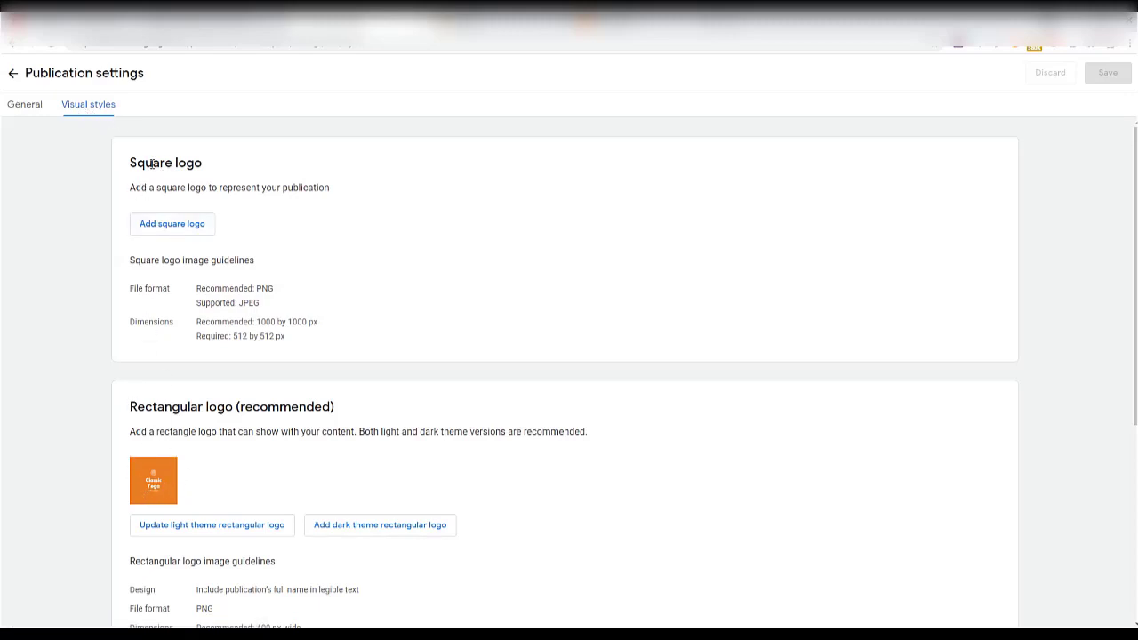
click(169, 228)
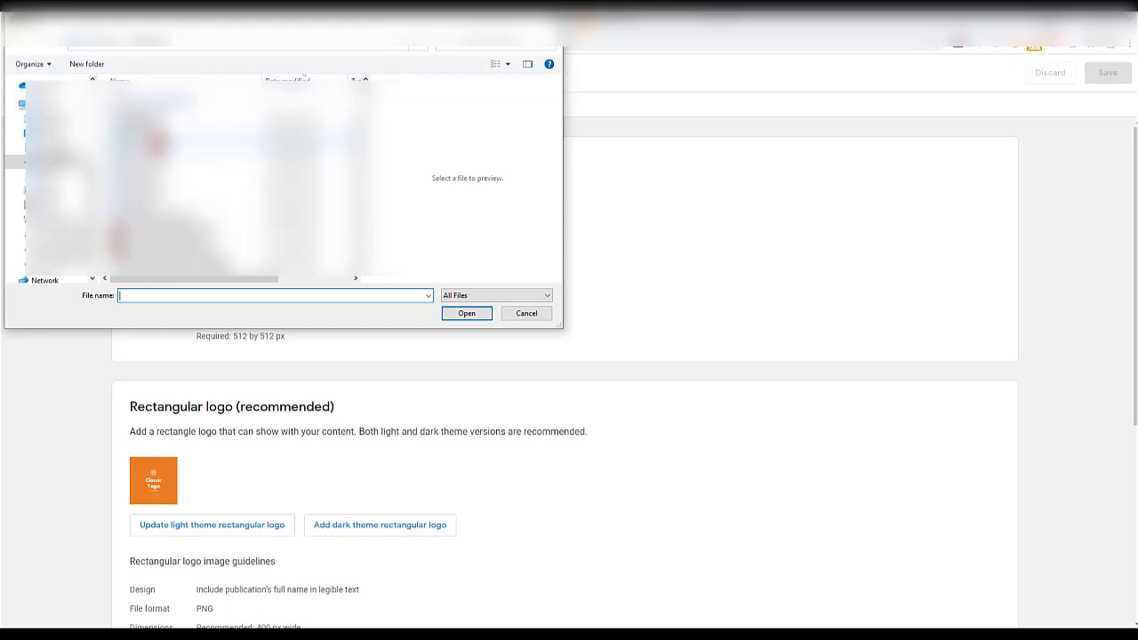
click(204, 140)
click(465, 316)
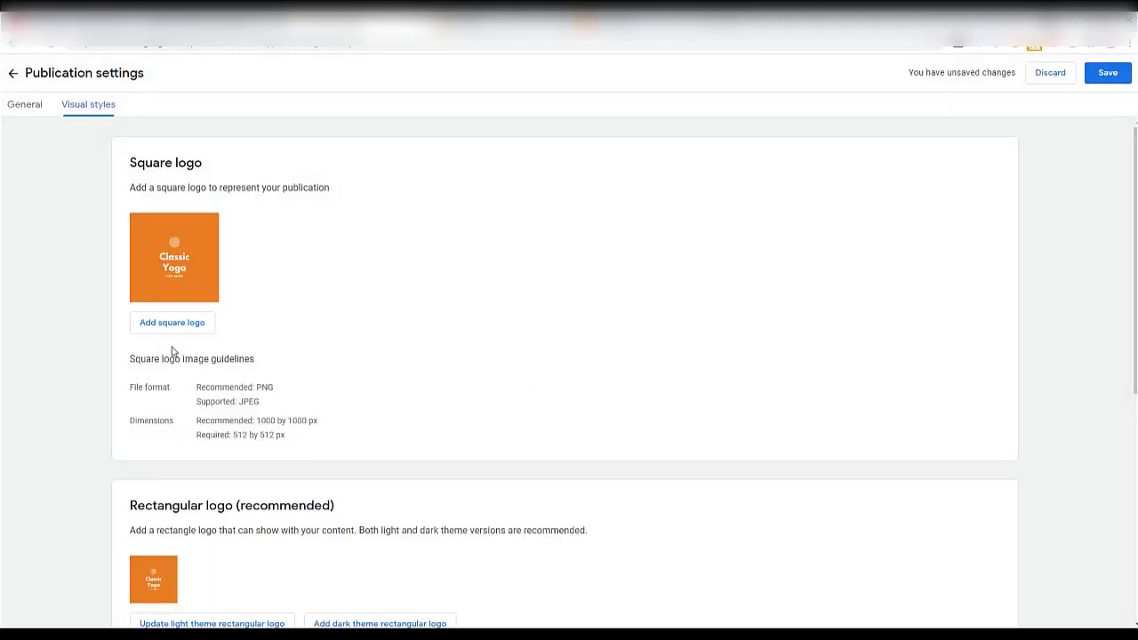
click(1108, 73)
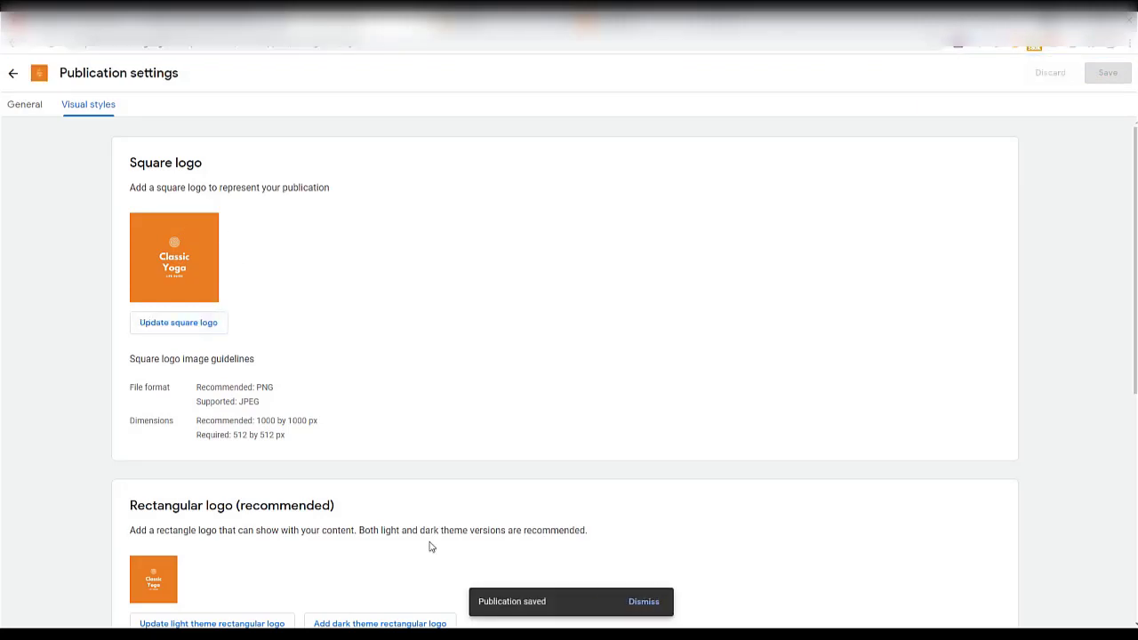
Look over the publication's general settings, from basic information down to the contacts
click(21, 103)
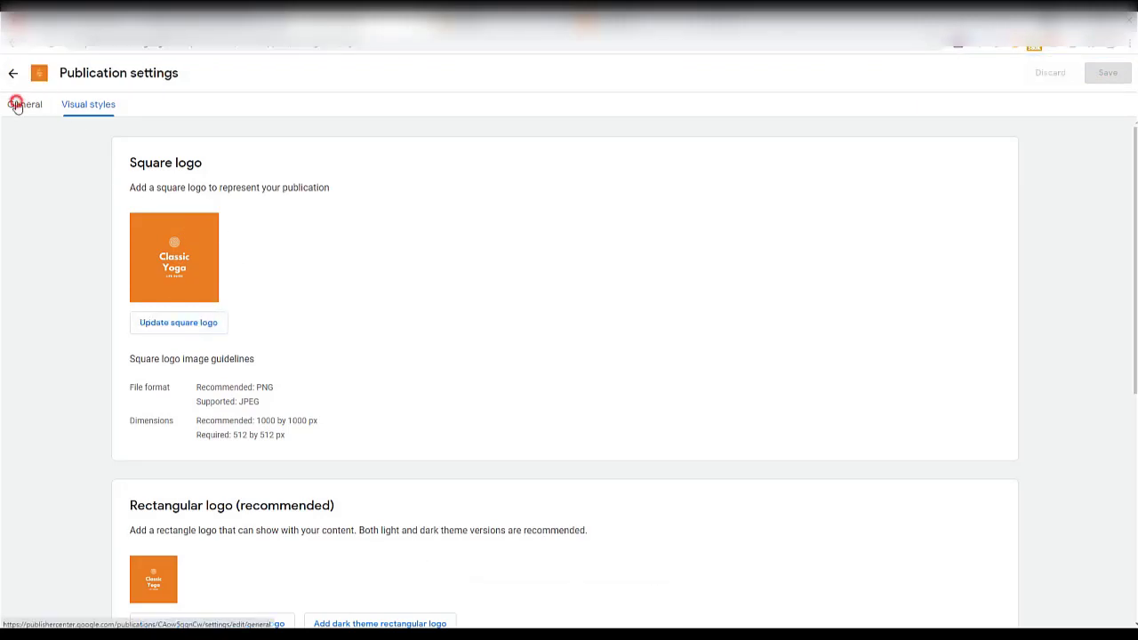
click(12, 106)
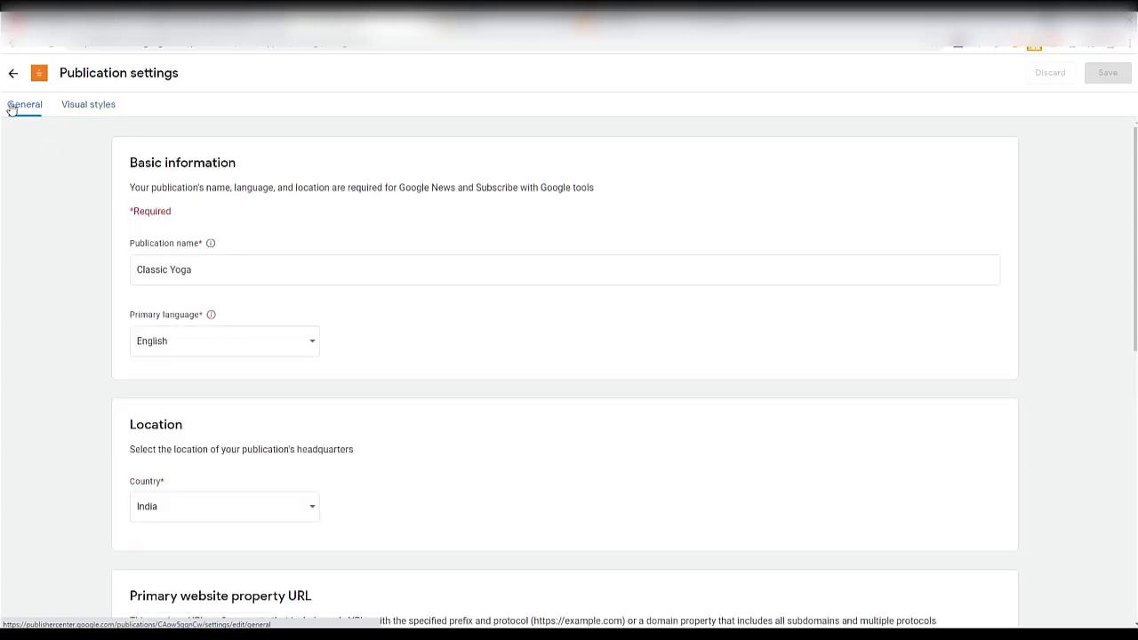
scroll(570, 432, down, 3)
scroll(569, 432, down, 5)
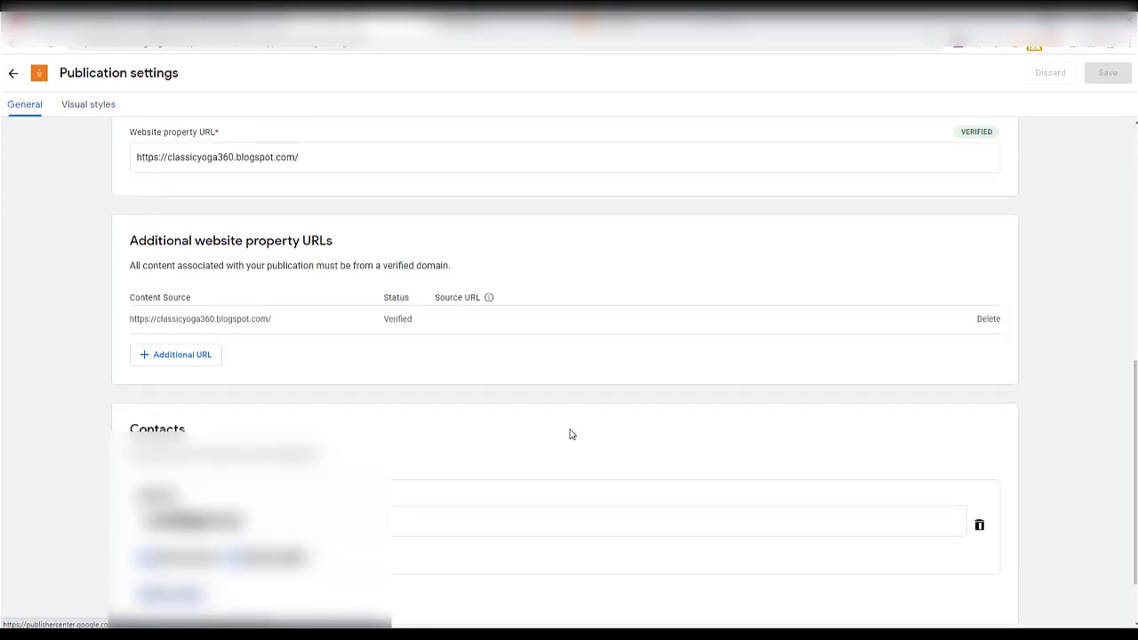
scroll(564, 425, up, 10)
Return to the Google News settings of Classic Yoga and bring up the publishing status
click(13, 73)
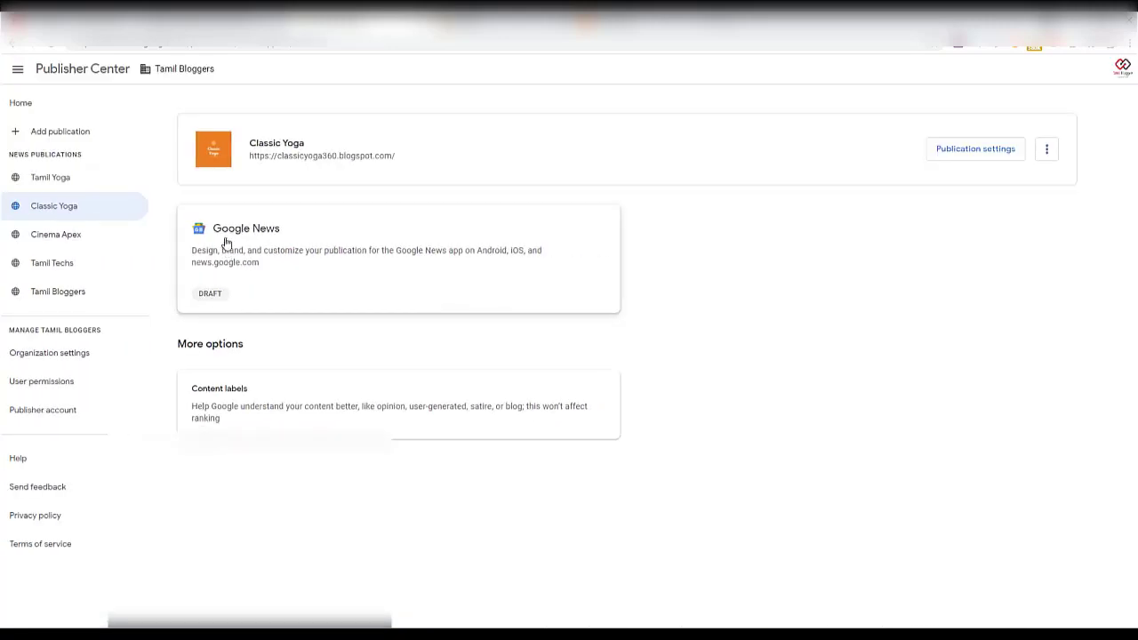
click(228, 224)
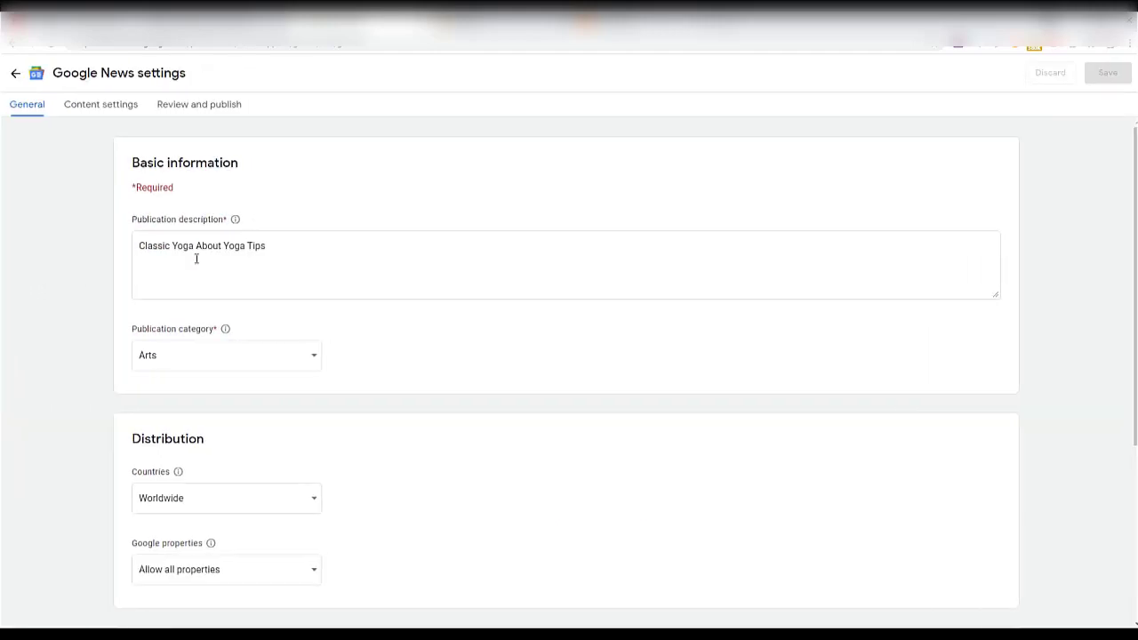
click(81, 104)
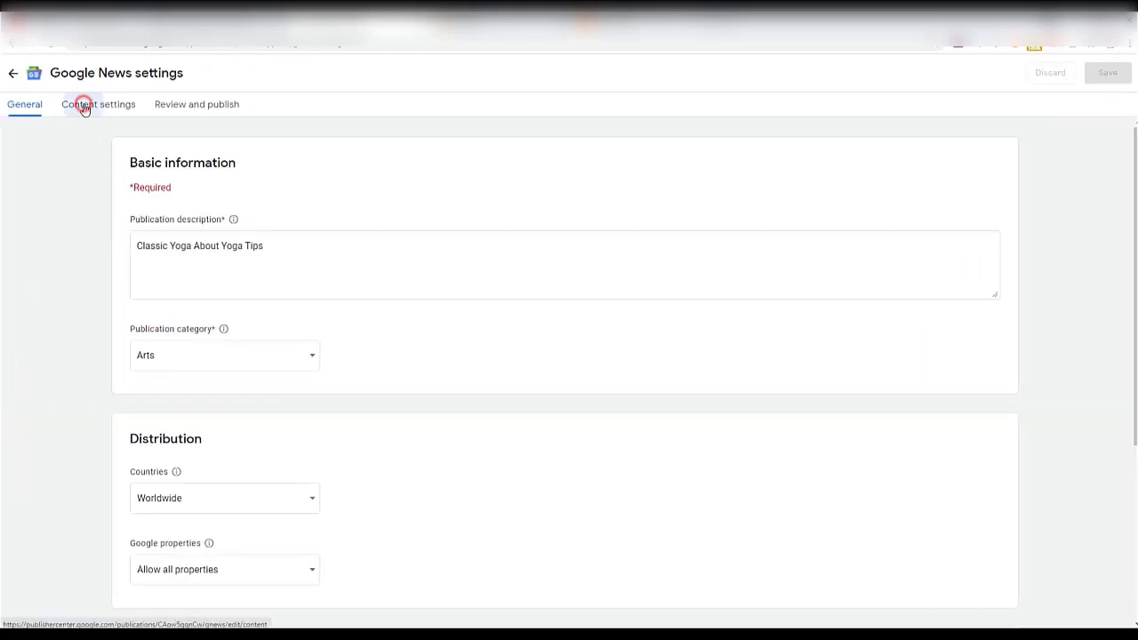
click(170, 109)
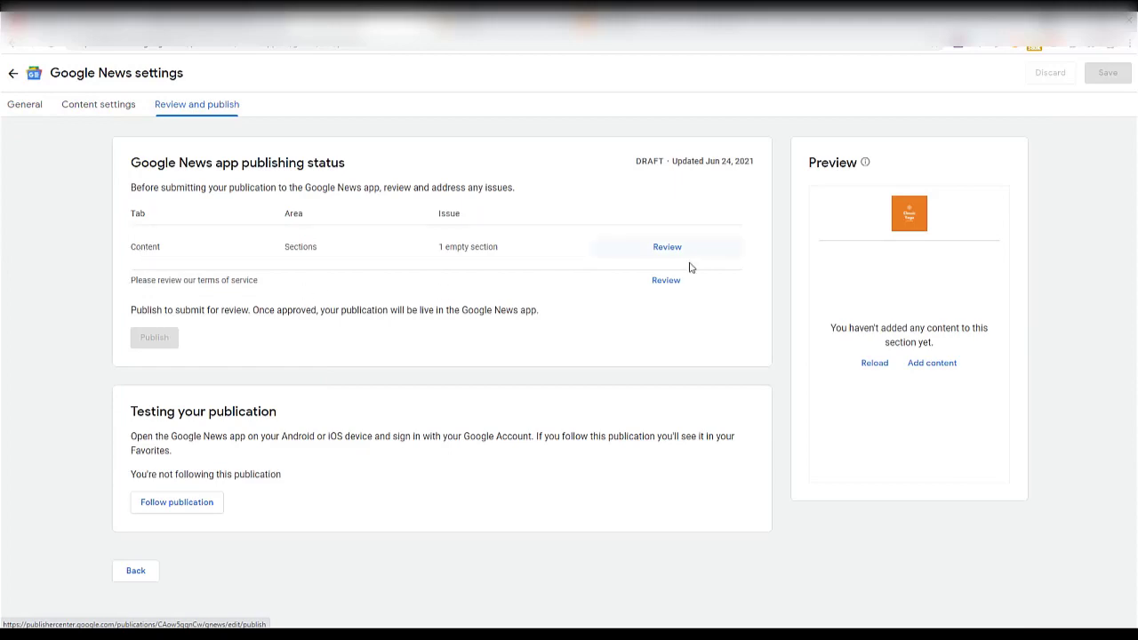
Open the terms of service for review and enter Classic as the name, along with the contact email
click(666, 283)
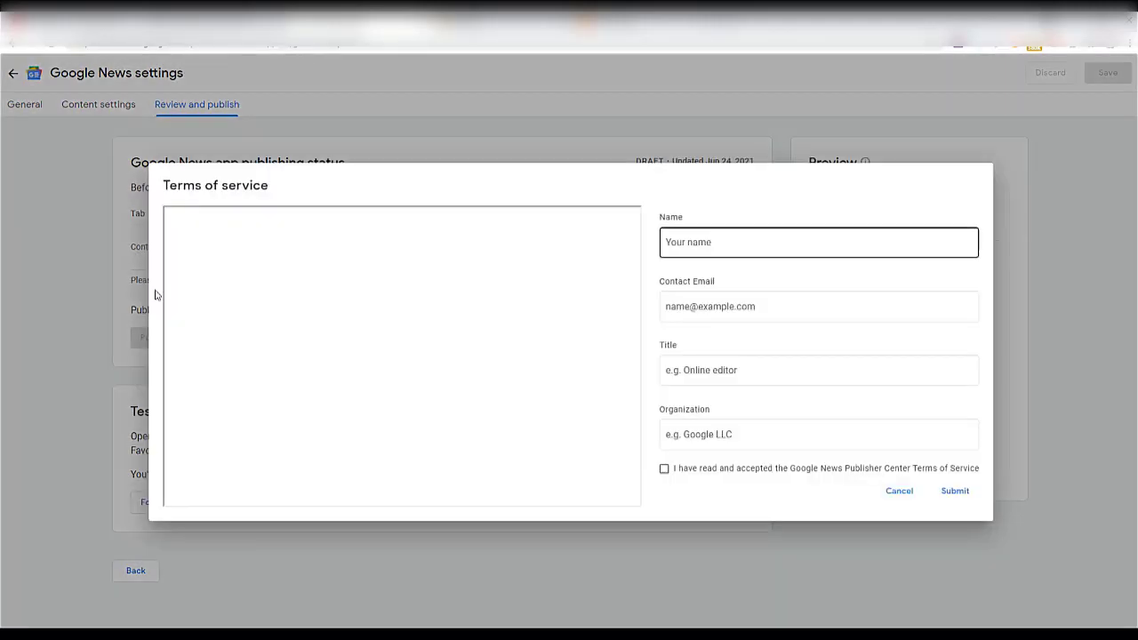
click(692, 244)
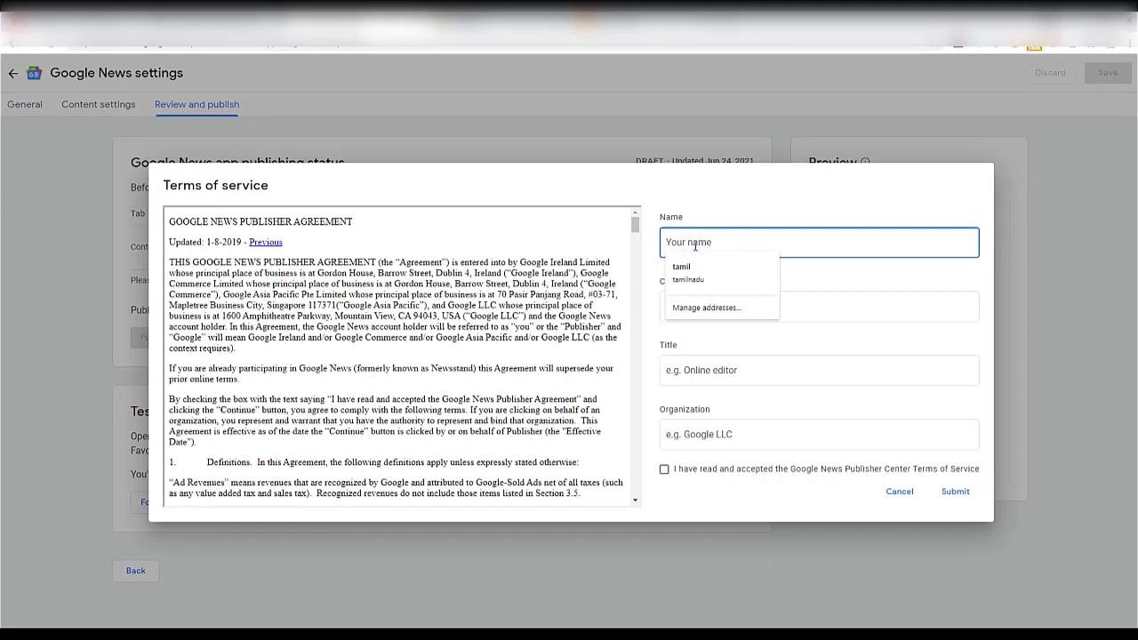
text(Classic)
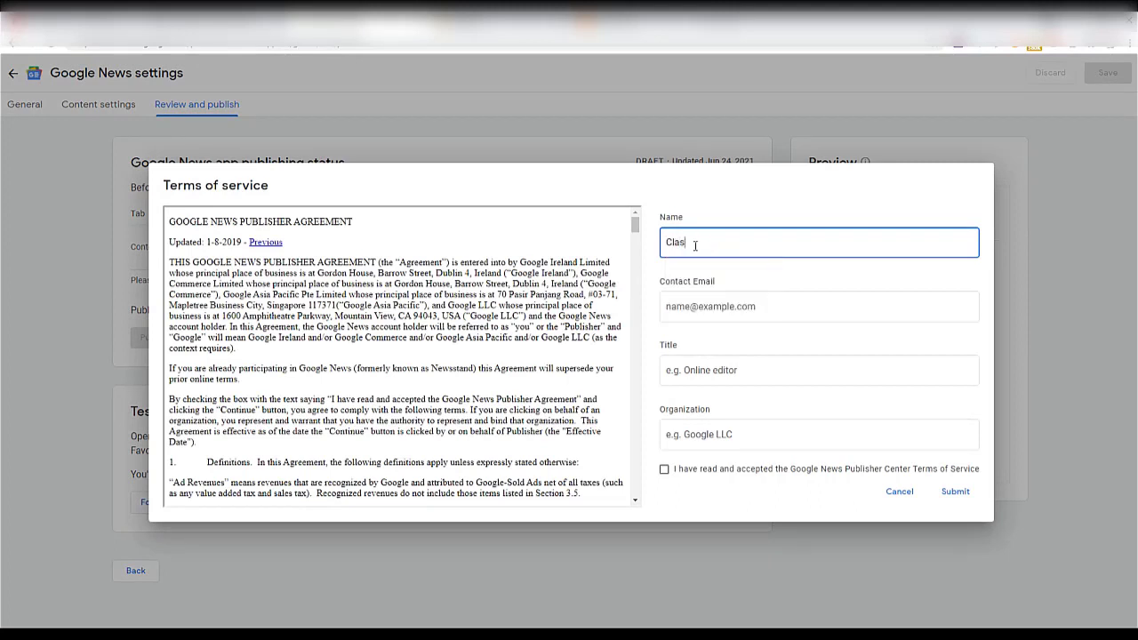
click(704, 306)
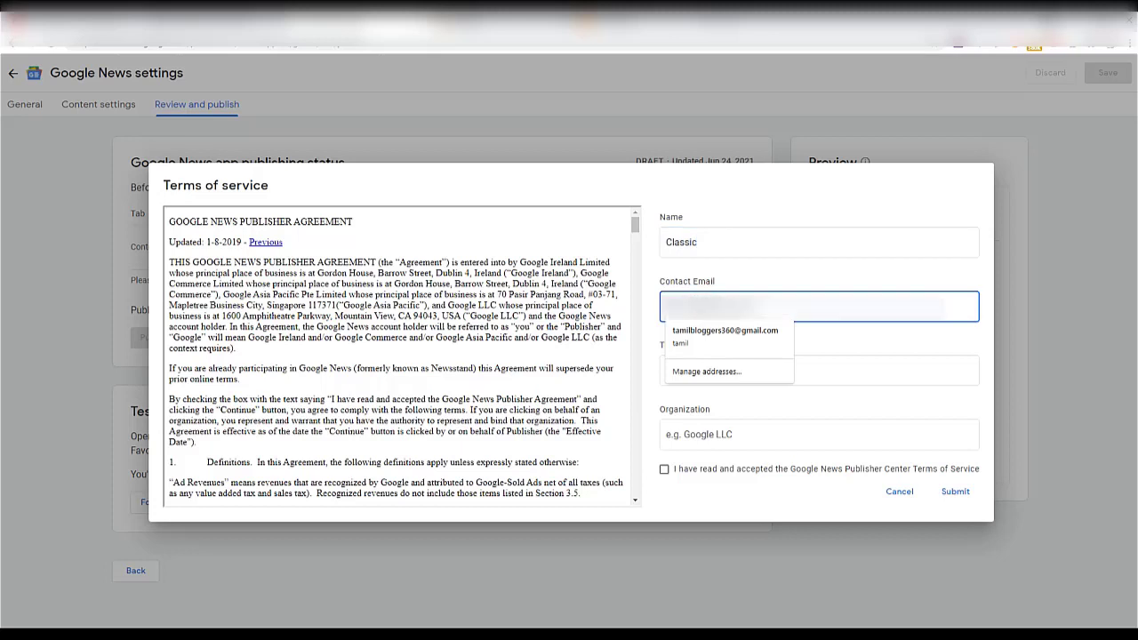
key(Return)
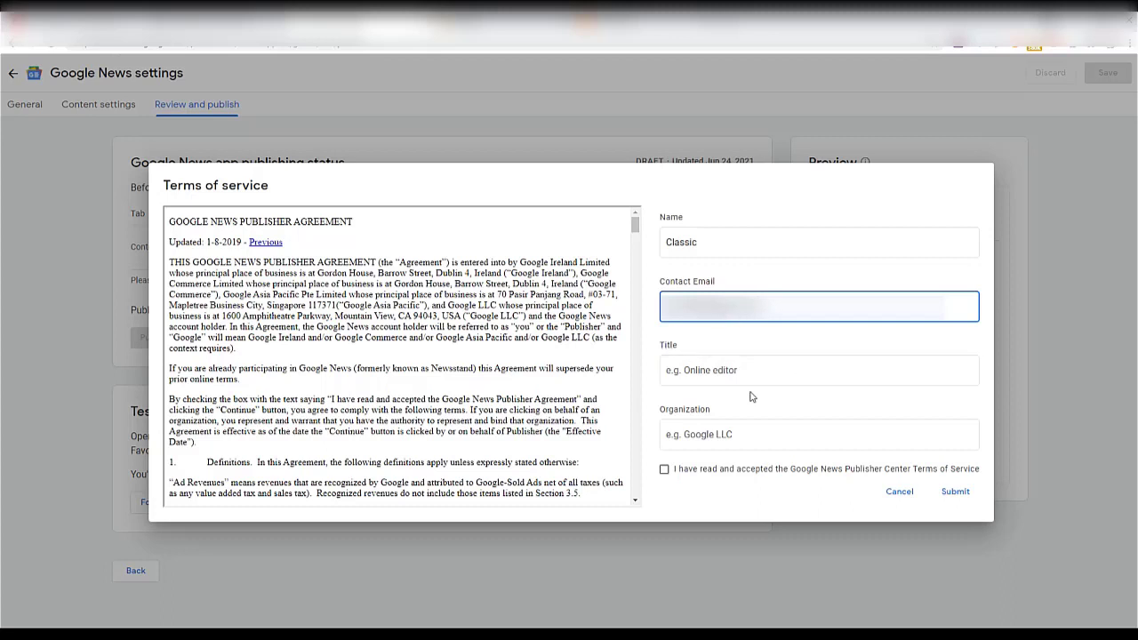
Enter Classic Yoga as both title and organization, and submit the form with the Google News Publisher Center Terms of Service accepted
click(728, 370)
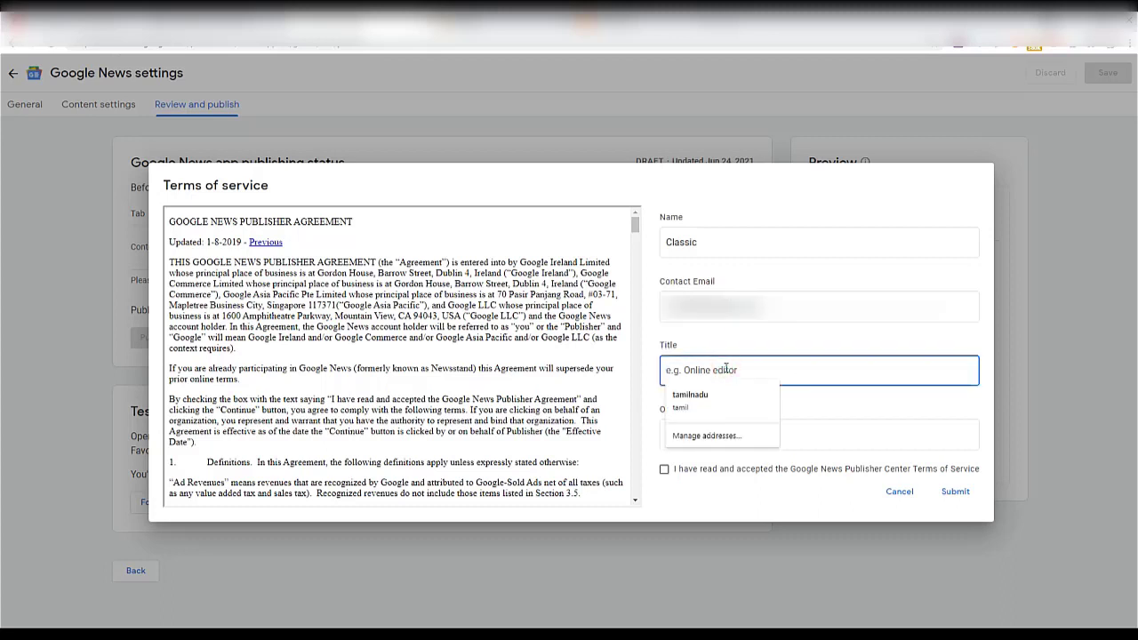
text(Classic Yoga)
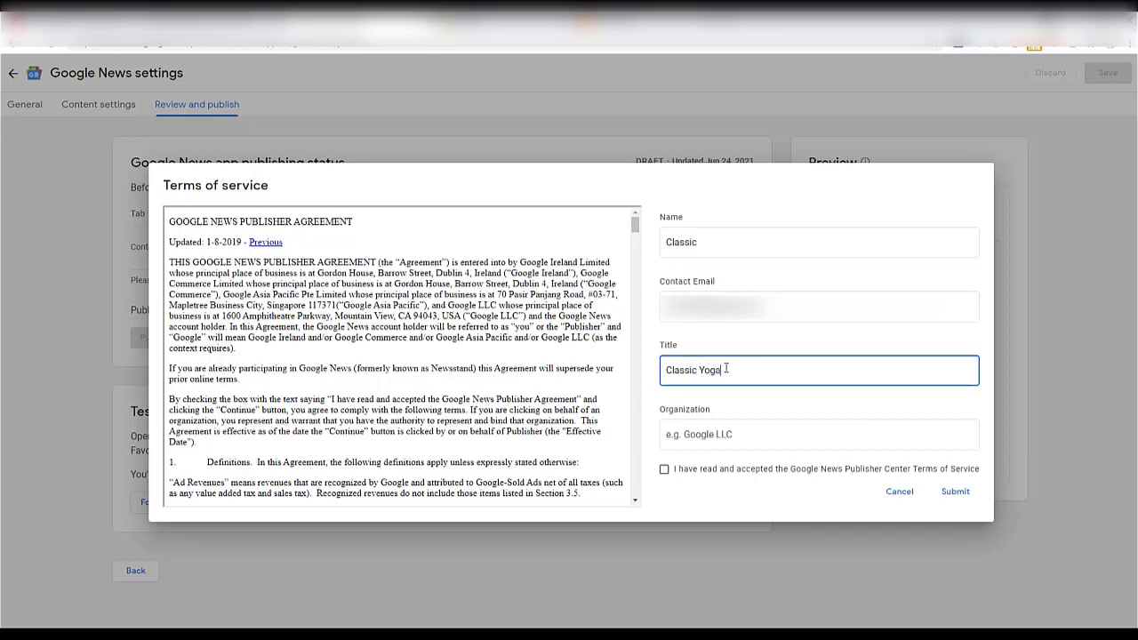
click(727, 435)
text(Classic Yoga)
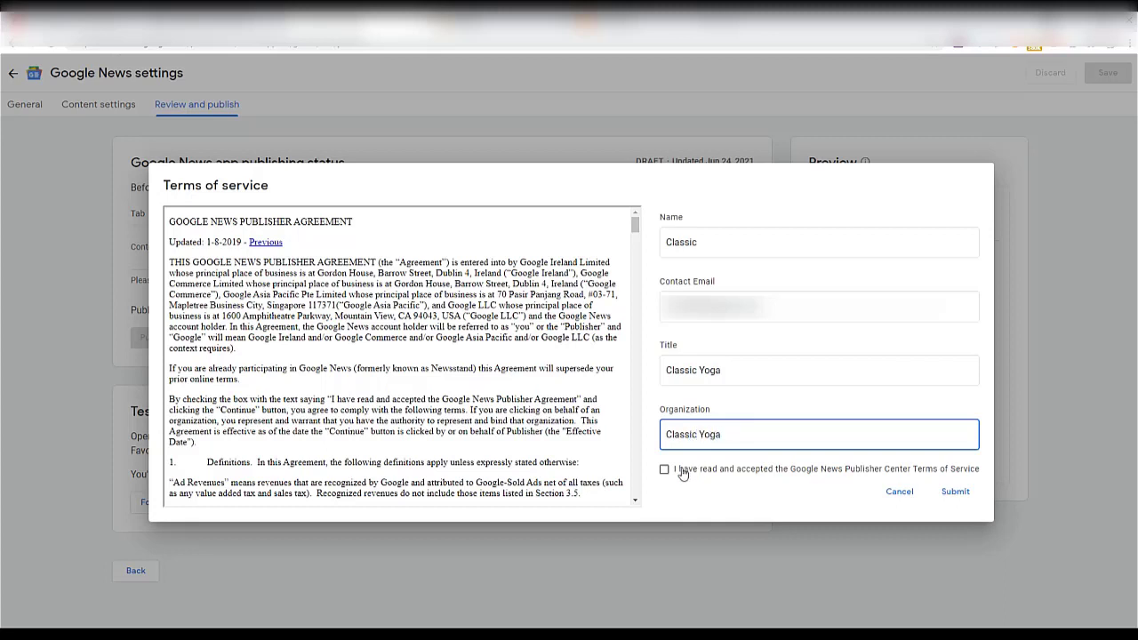
click(669, 470)
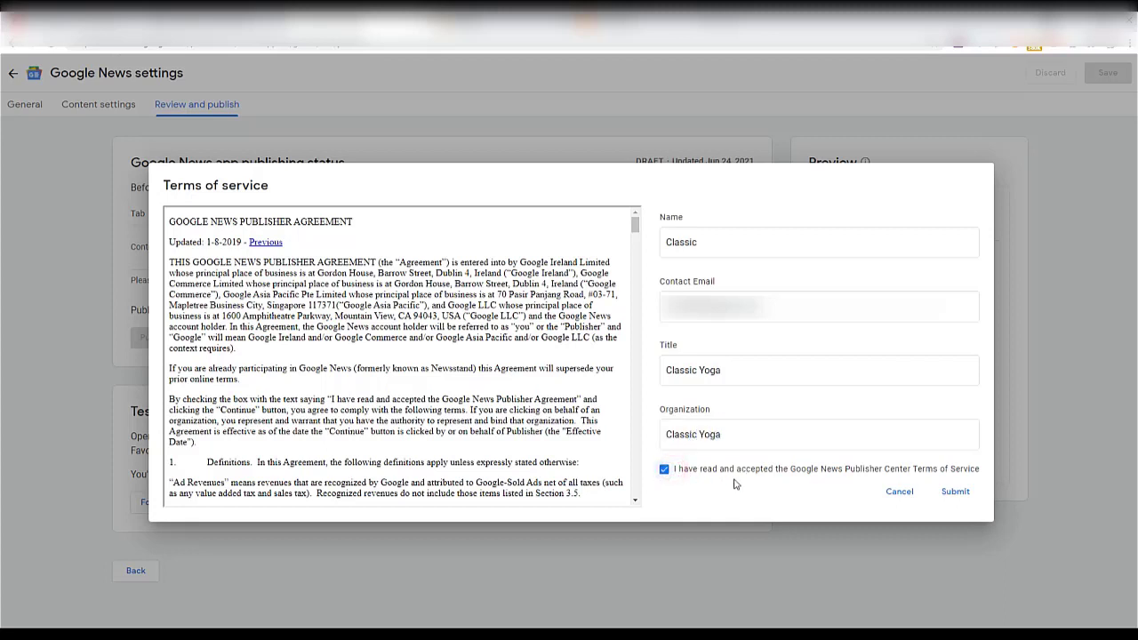
click(956, 492)
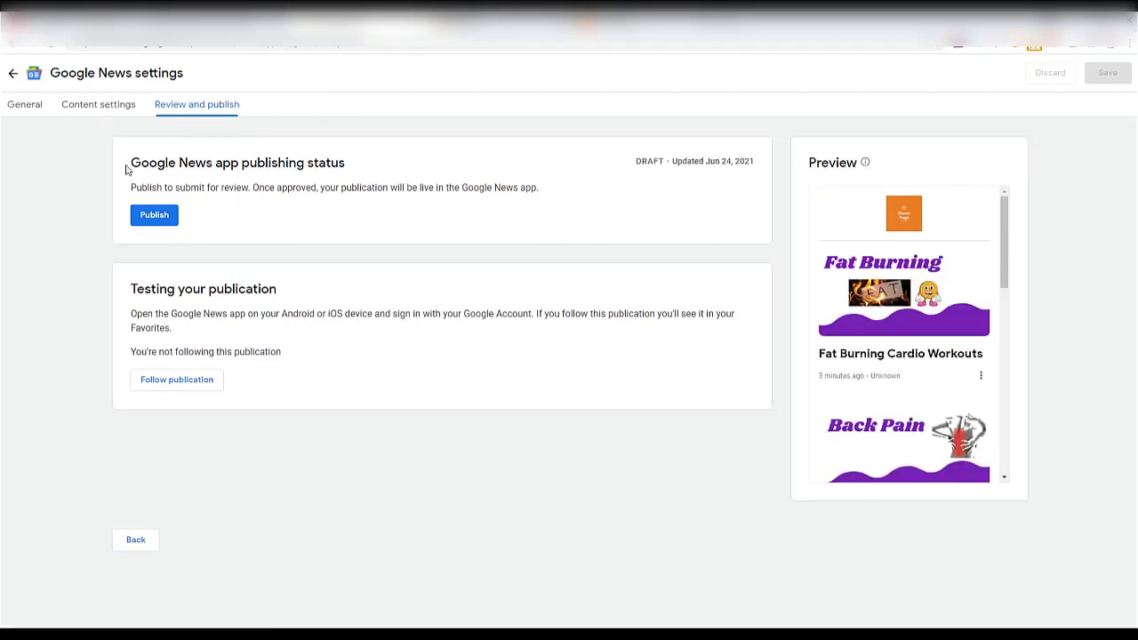
Check the articles listed under the Feeds section in the content settings, and return to the publishing status
click(90, 116)
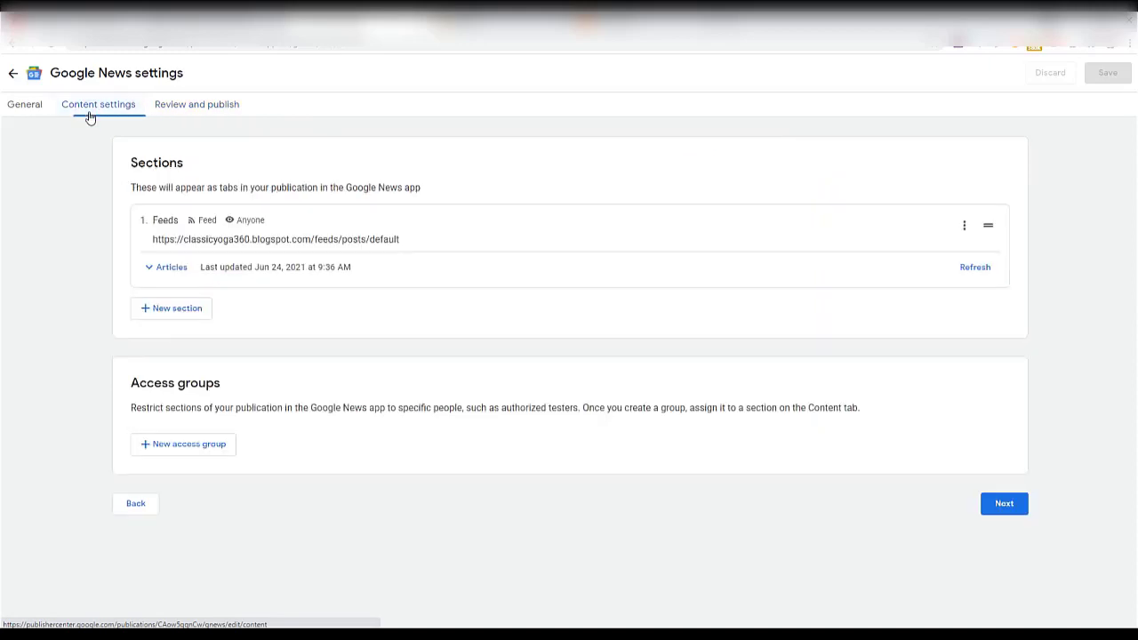
click(176, 267)
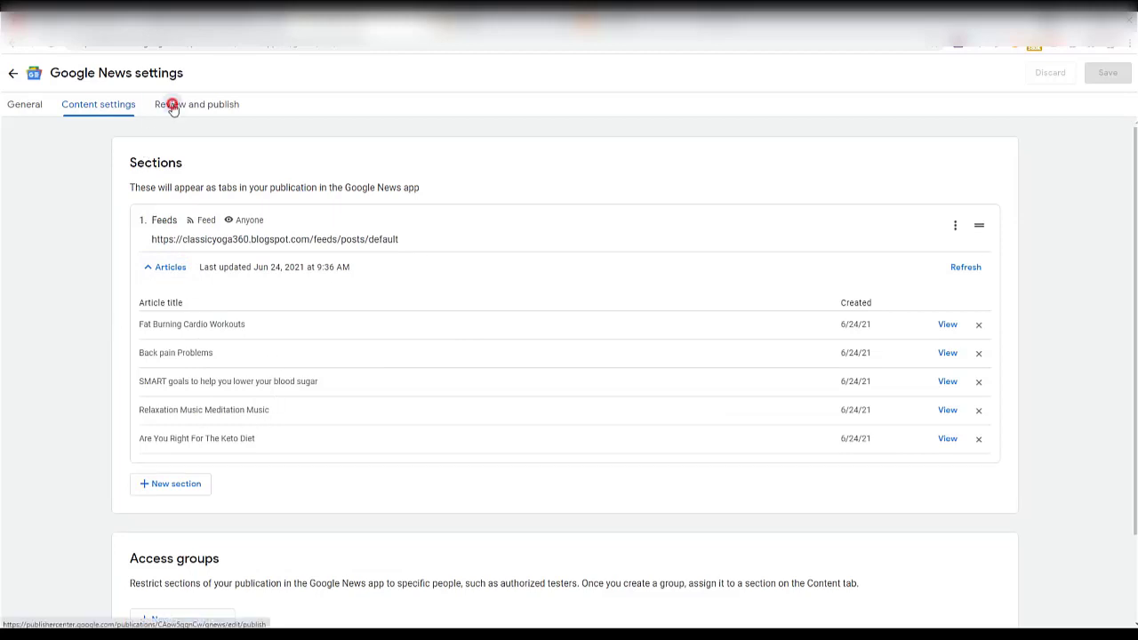
click(223, 105)
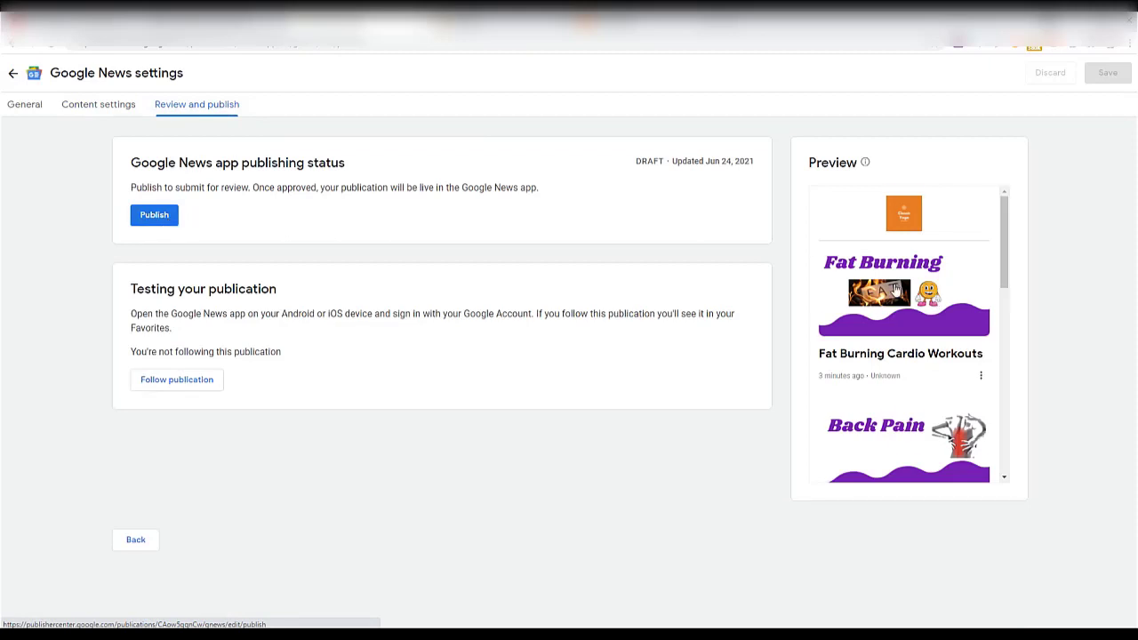
Look through the articles in the publication preview, and publish Classic Yoga to submit it for Google News review
scroll(896, 290, down, 5)
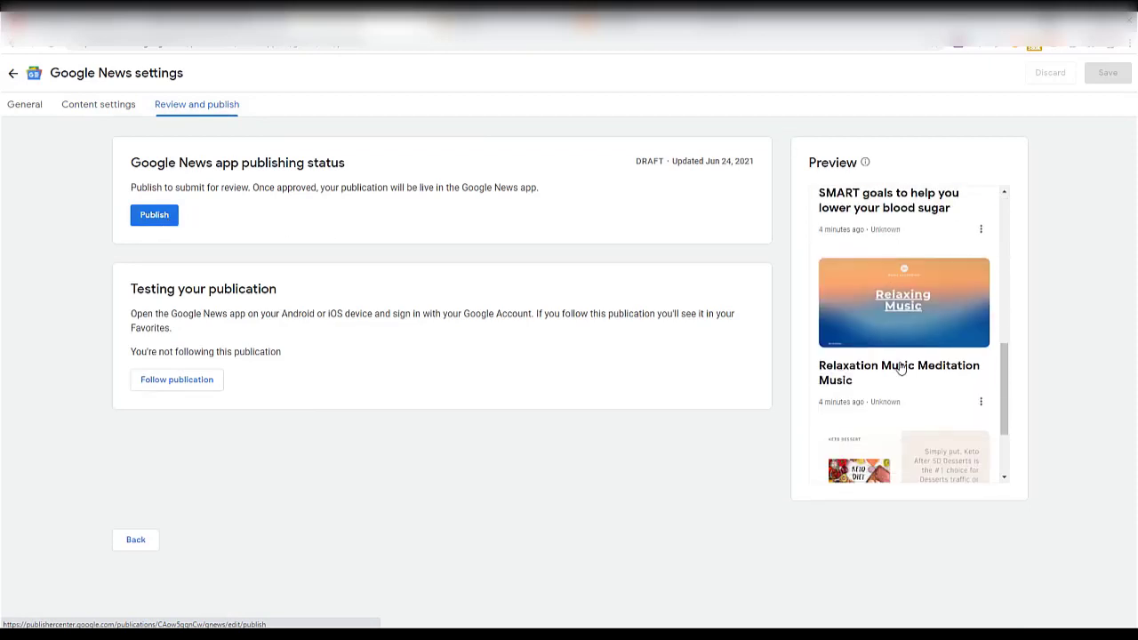
scroll(900, 368, up, 5)
scroll(874, 287, down, 3)
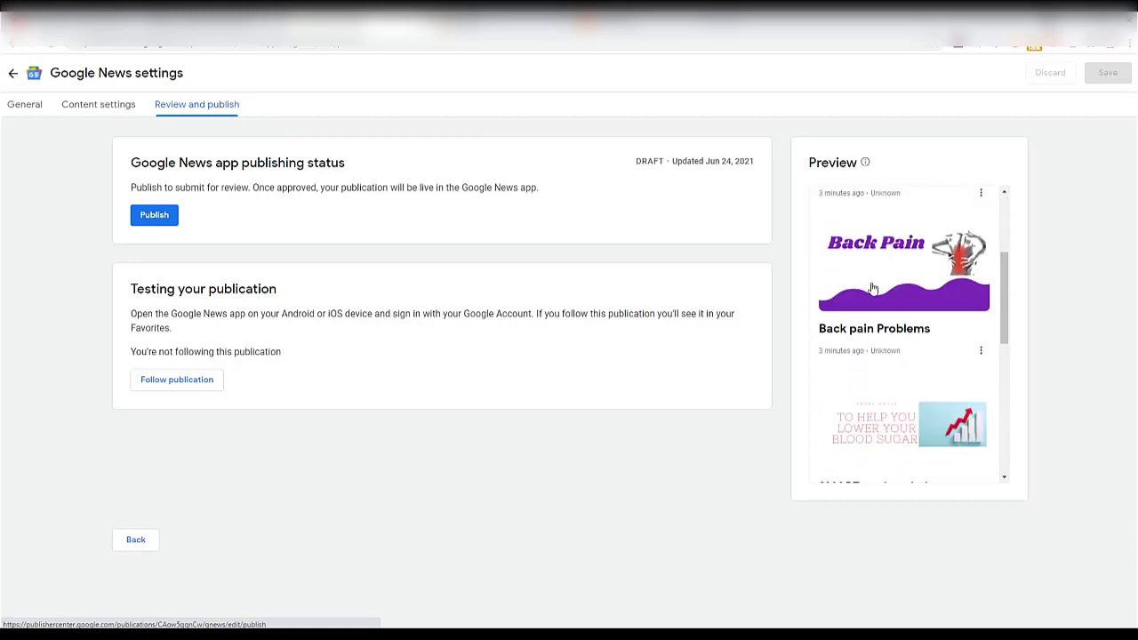
scroll(876, 288, down, 3)
scroll(880, 293, up, 5)
scroll(892, 317, down, 6)
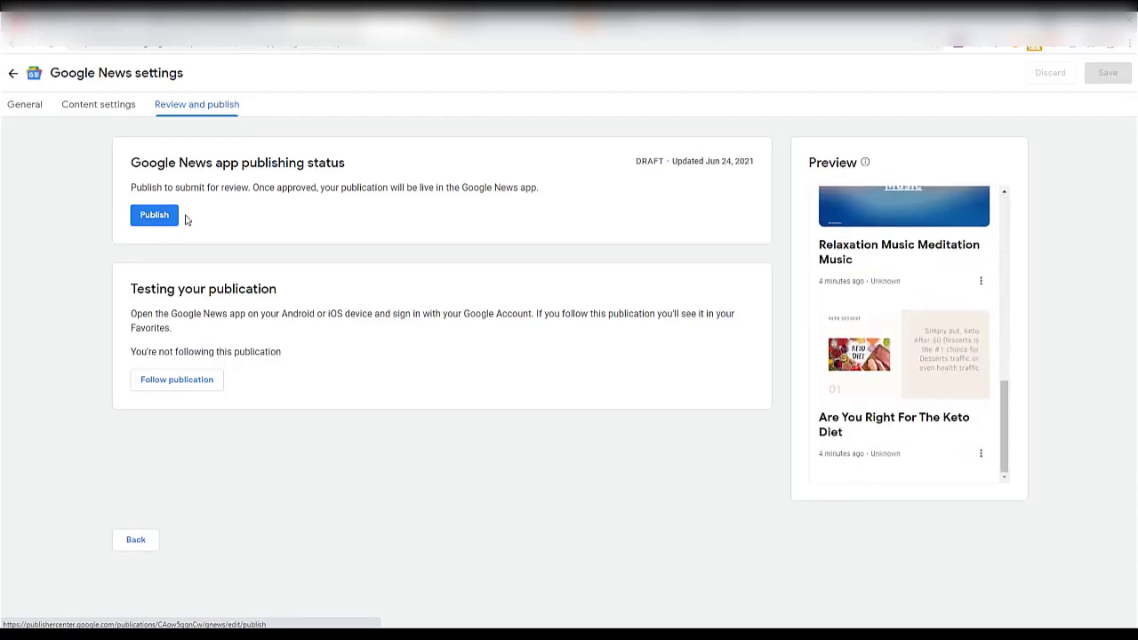
click(154, 215)
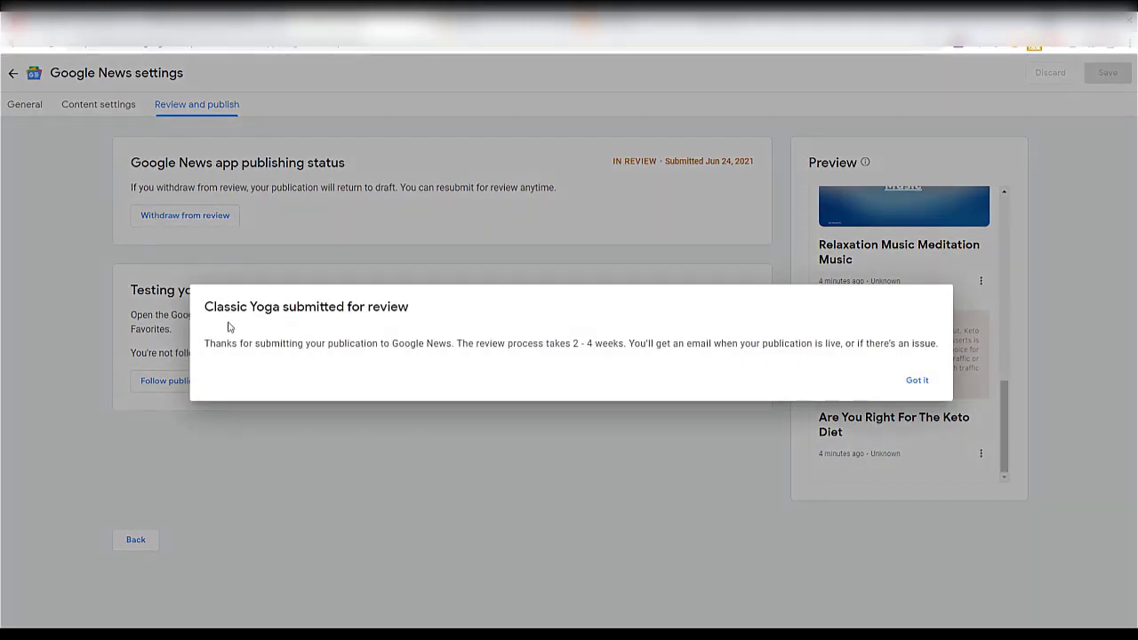
click(921, 383)
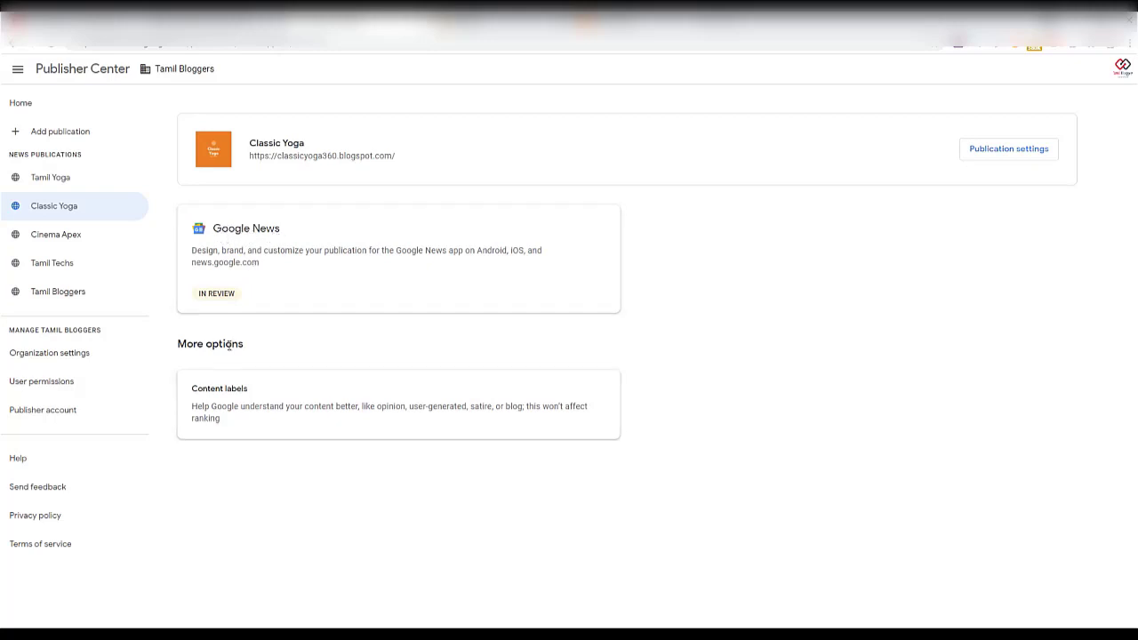
Open the content labels of Classic Yoga and set the site-wide labels to Opinion, User-generated and Blog
double_click(224, 390)
click(369, 445)
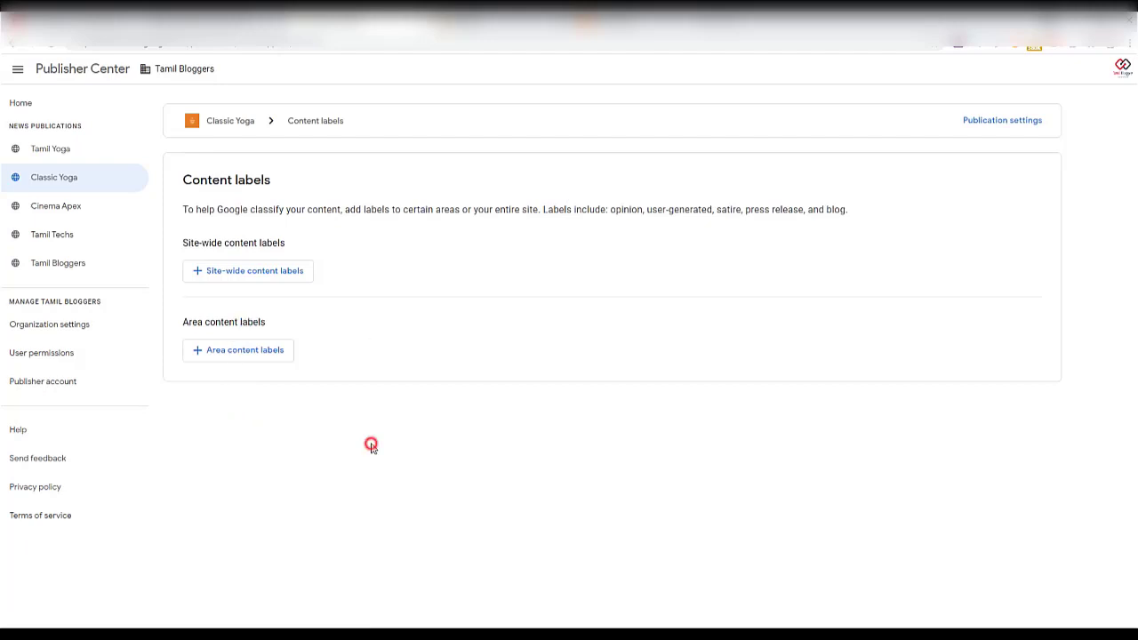
click(238, 276)
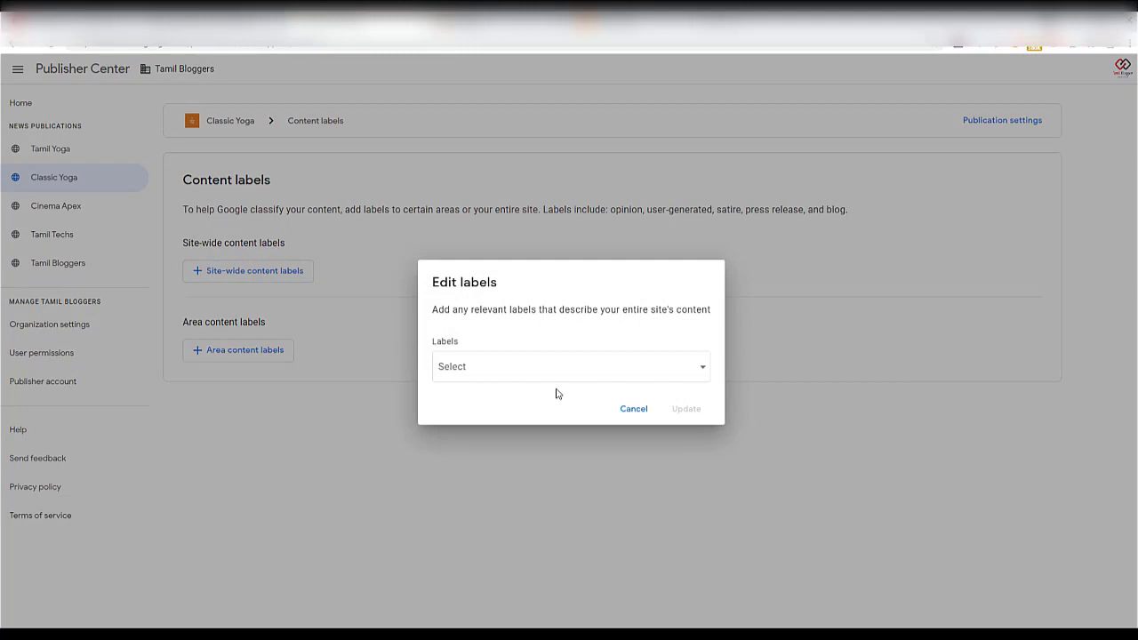
click(543, 372)
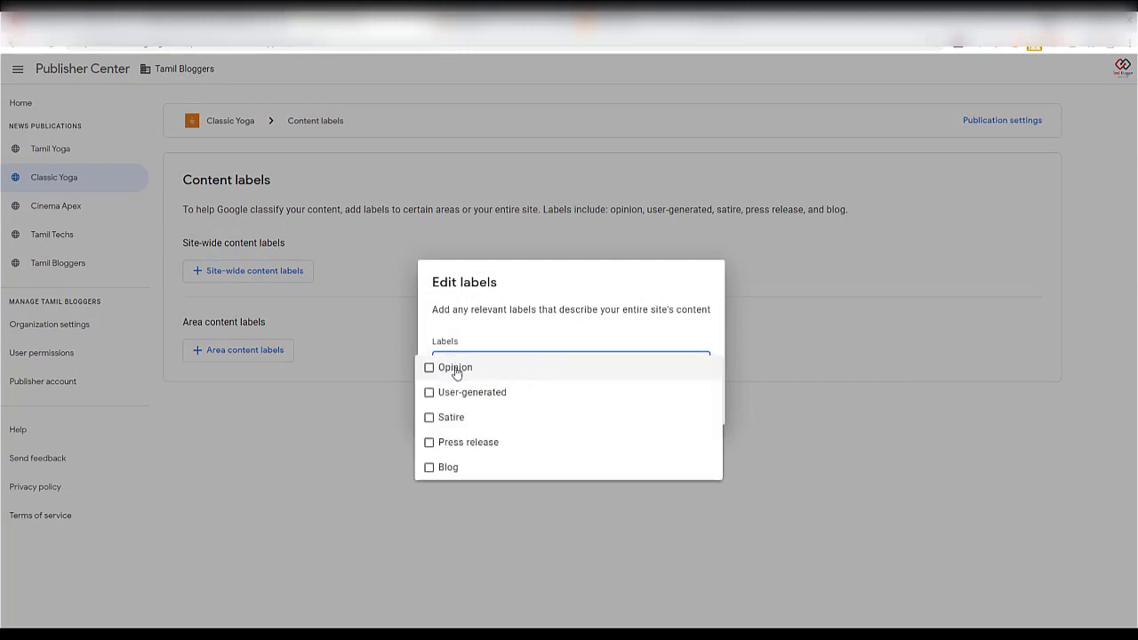
click(456, 372)
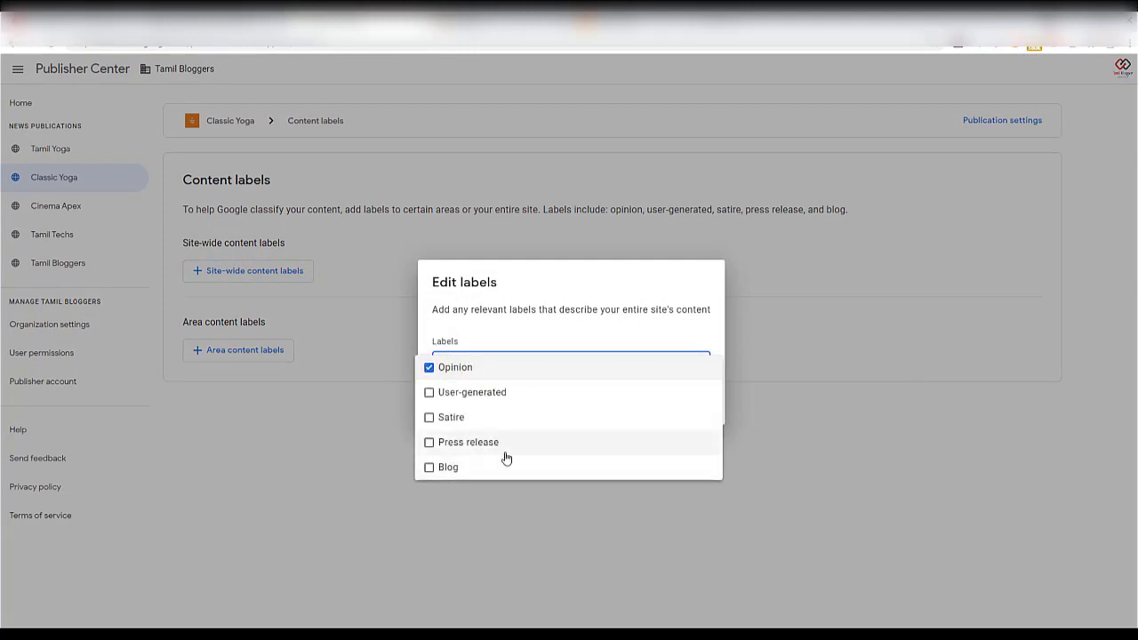
click(477, 394)
click(445, 474)
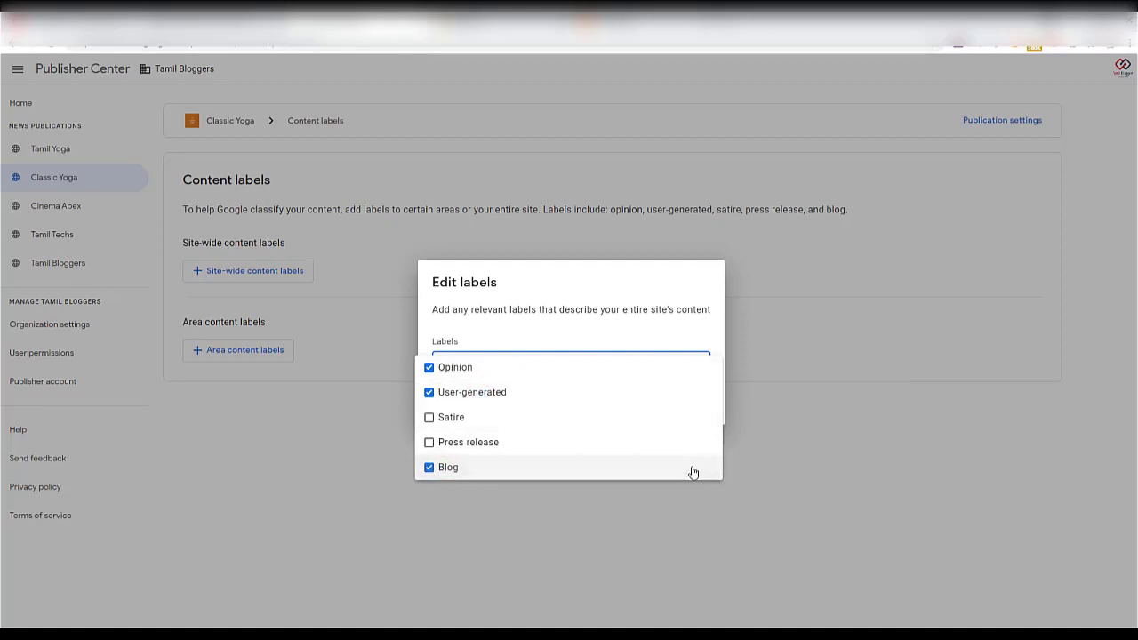
click(627, 517)
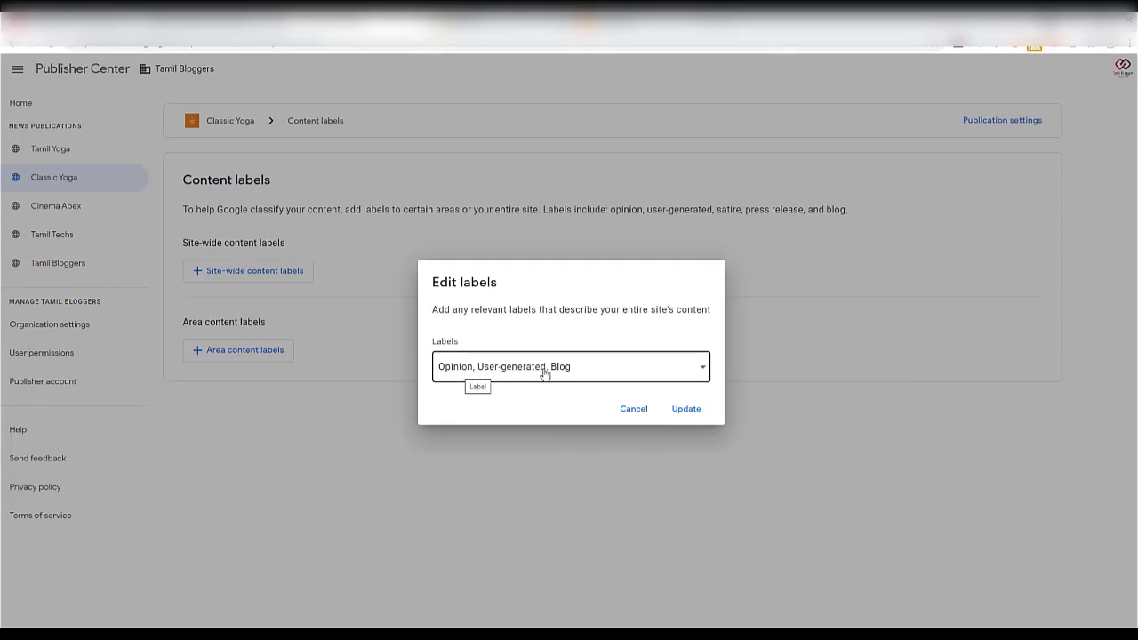
click(687, 409)
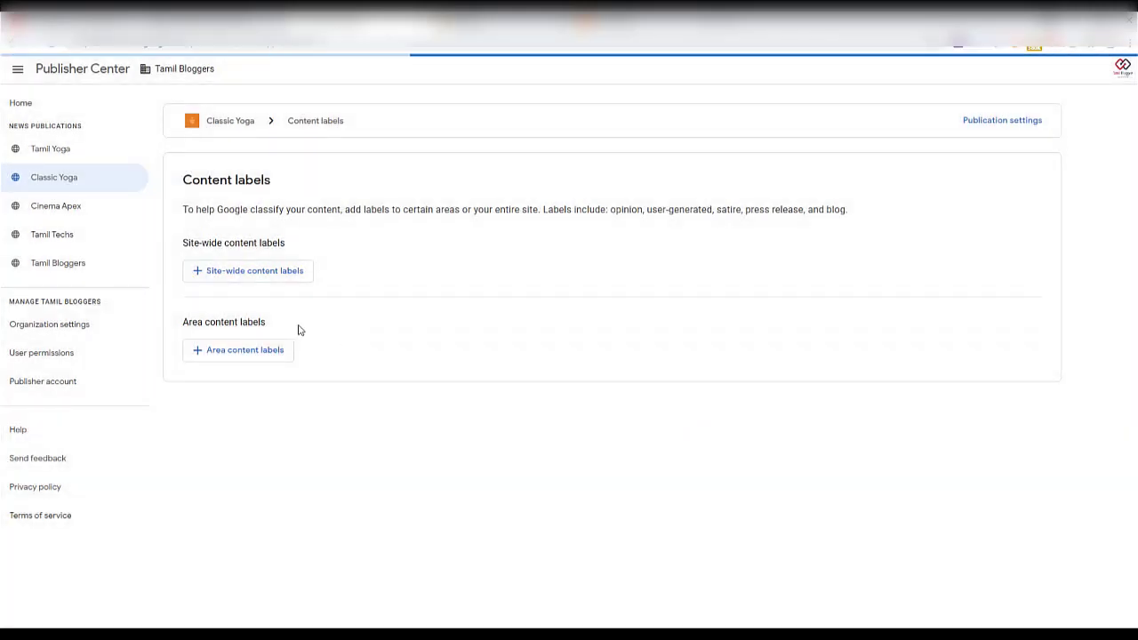
Start a new area content label, and open the Fat Burning label page from the blog's Fat Burning Cardio Workouts post
click(247, 350)
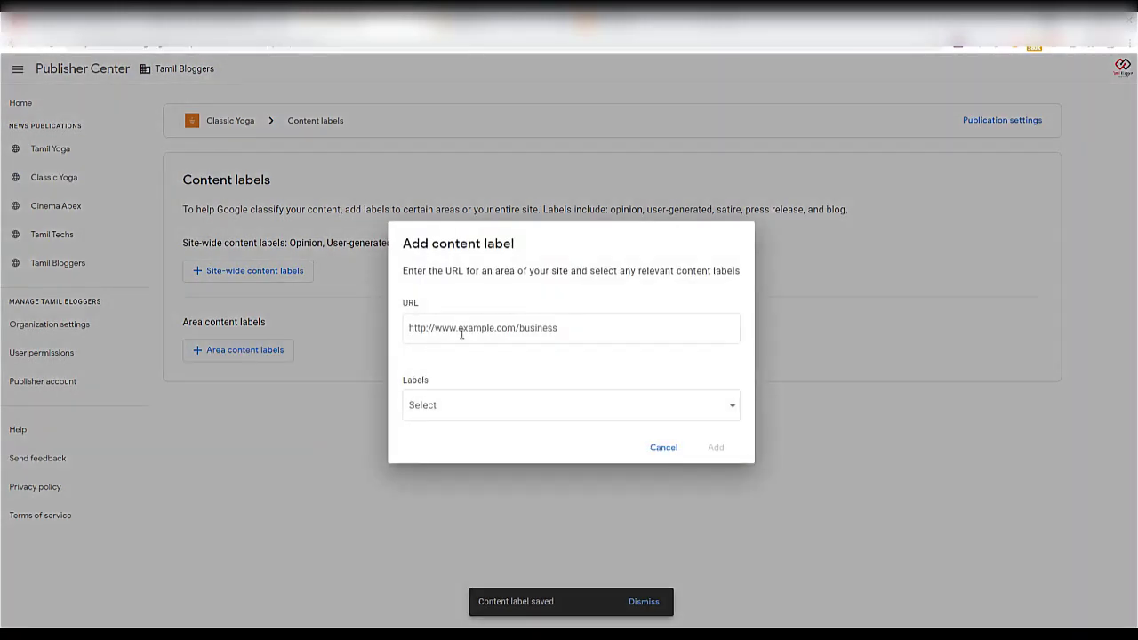
click(461, 334)
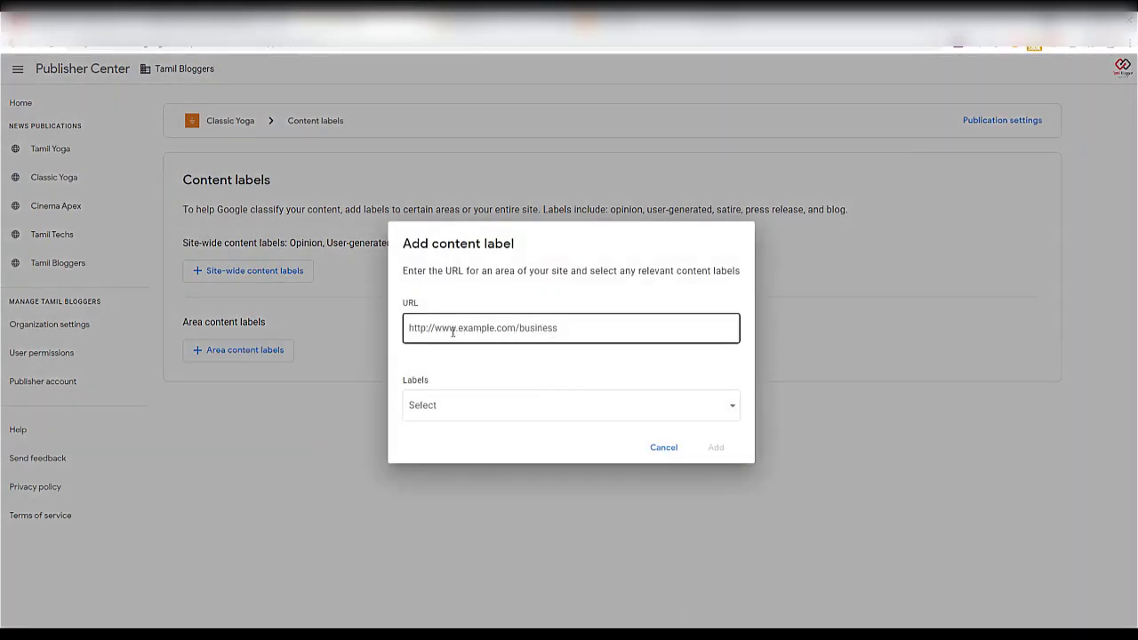
key(ctrl+Tab)
scroll(1004, 384, down, 3)
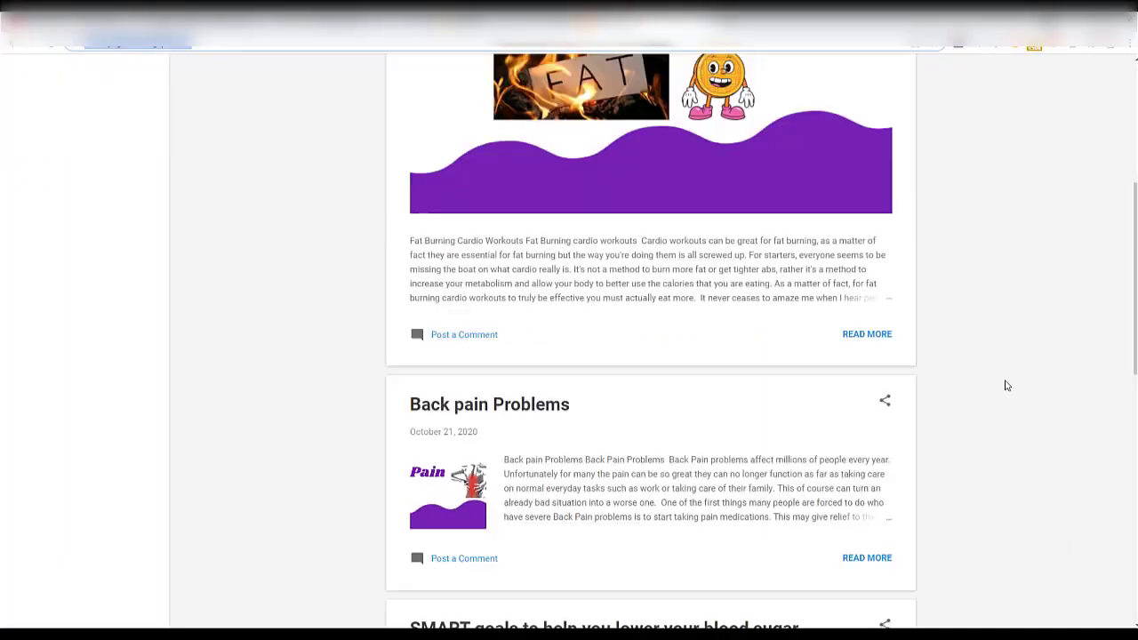
scroll(1006, 385, up, 3)
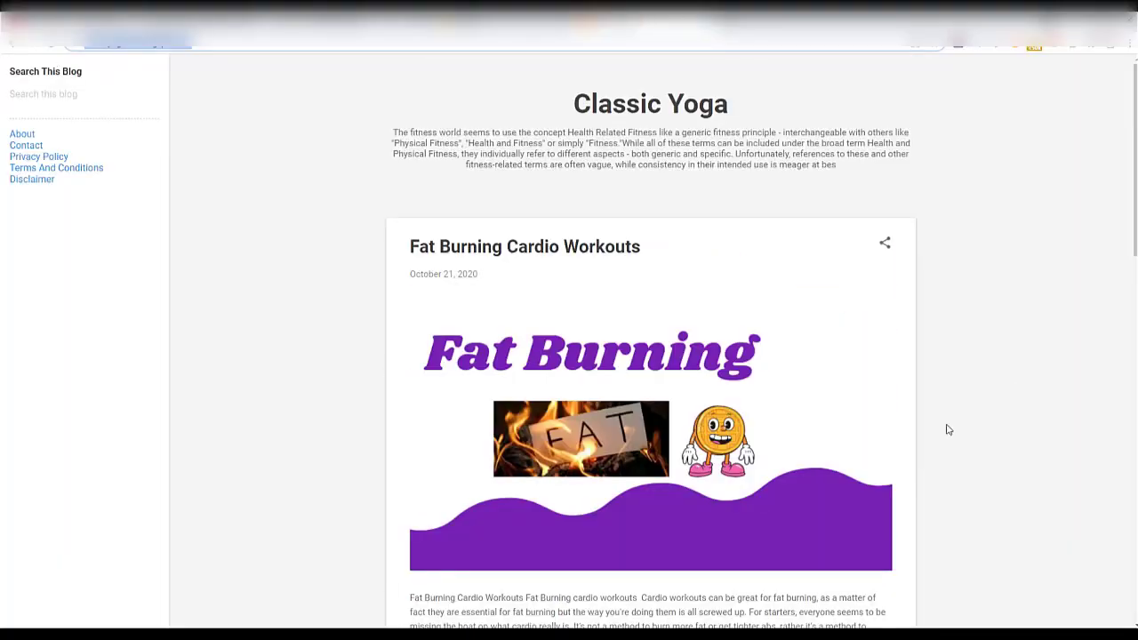
scroll(949, 430, down, 4)
scroll(959, 432, up, 3)
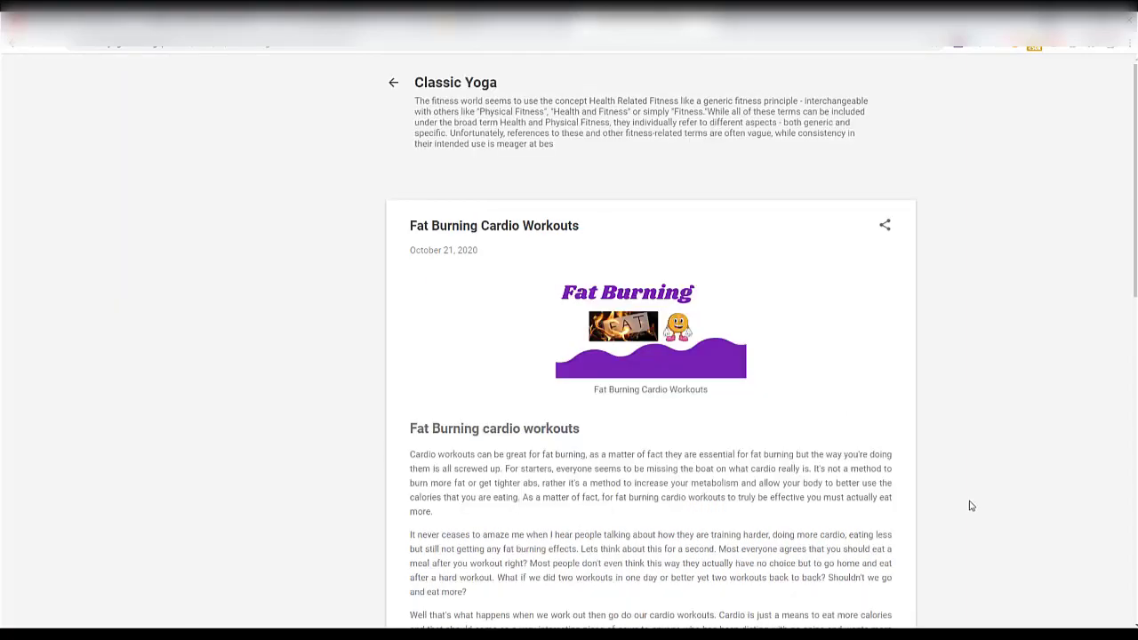
scroll(971, 507, down, 5)
scroll(971, 507, down, 5)
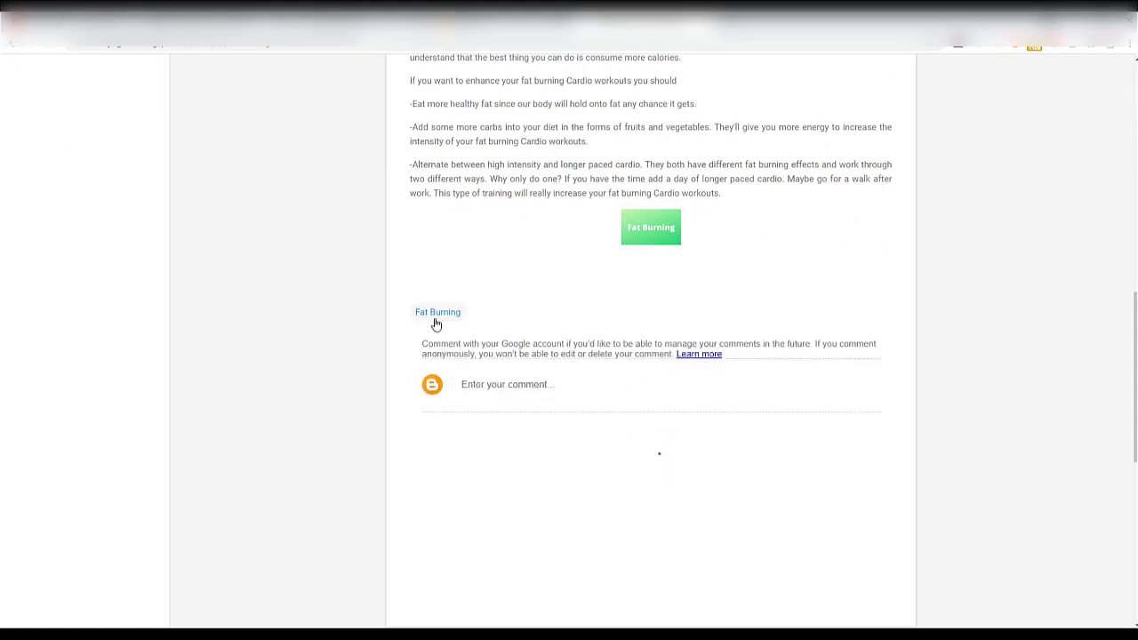
click(450, 319)
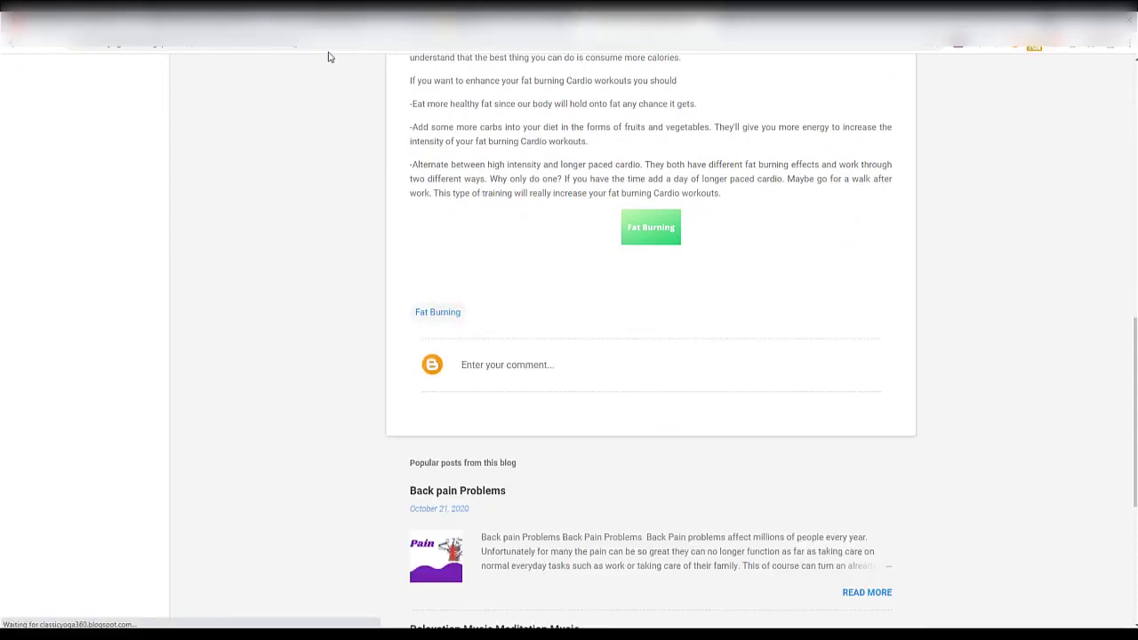
Copy the address of the Fat Burning label page into the URL of the new area content label
click(282, 130)
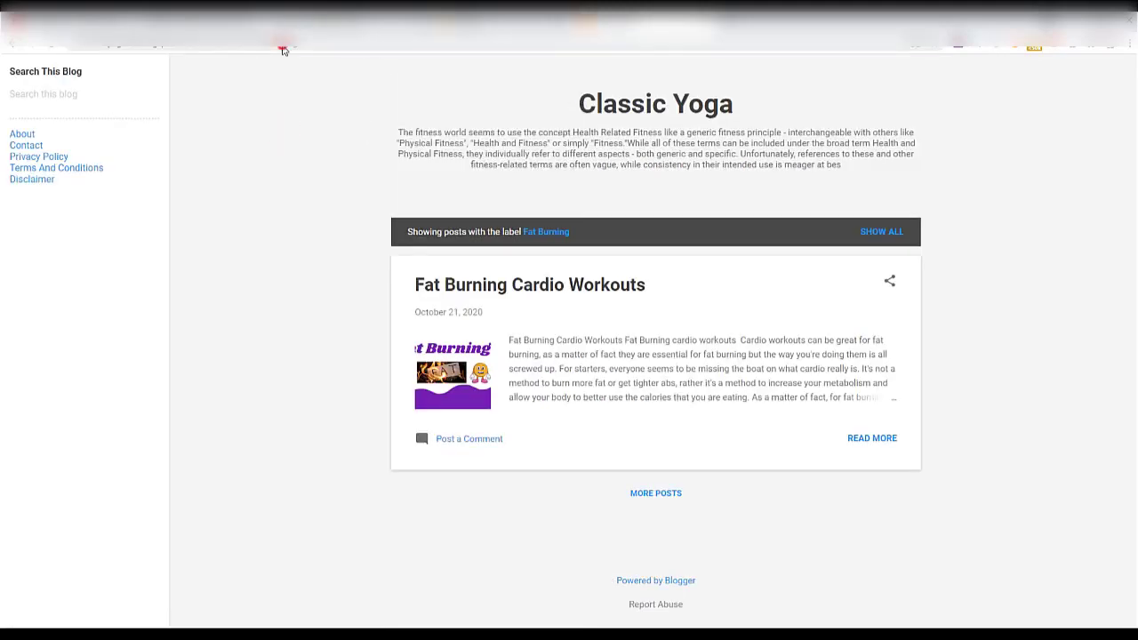
click(280, 130)
click(203, 42)
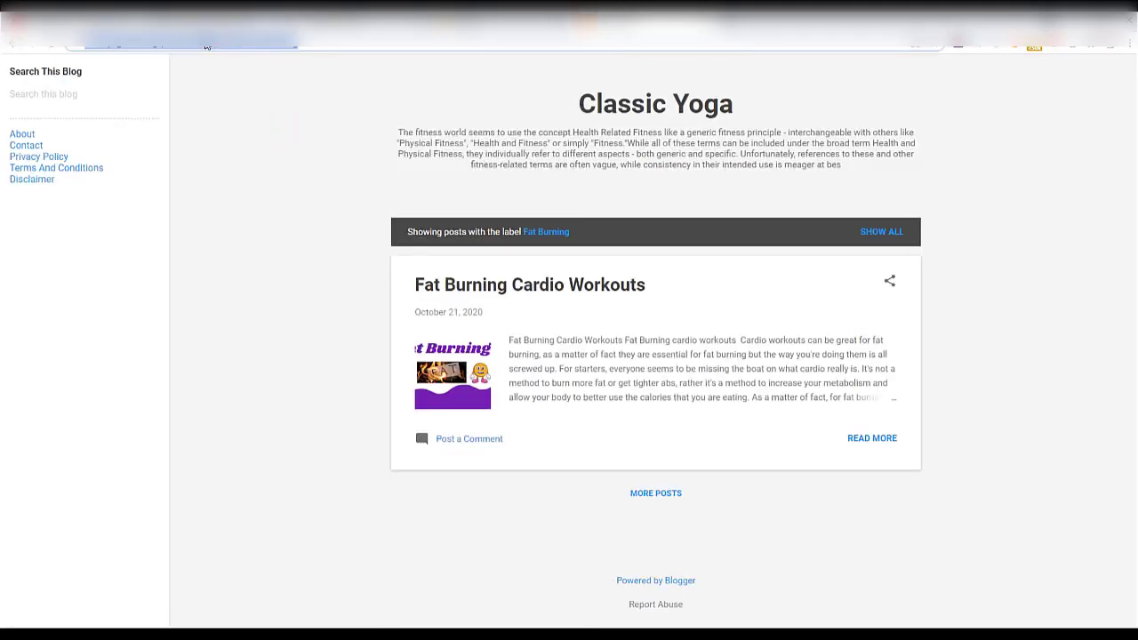
right_click(203, 42)
click(236, 102)
click(456, 18)
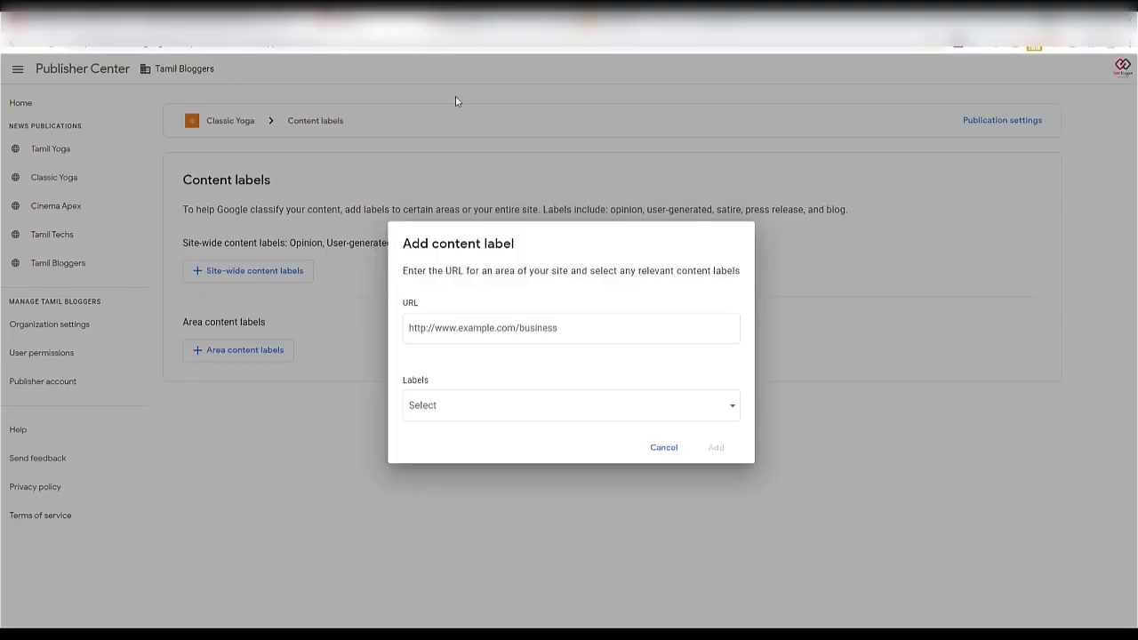
click(538, 329)
right_click(533, 328)
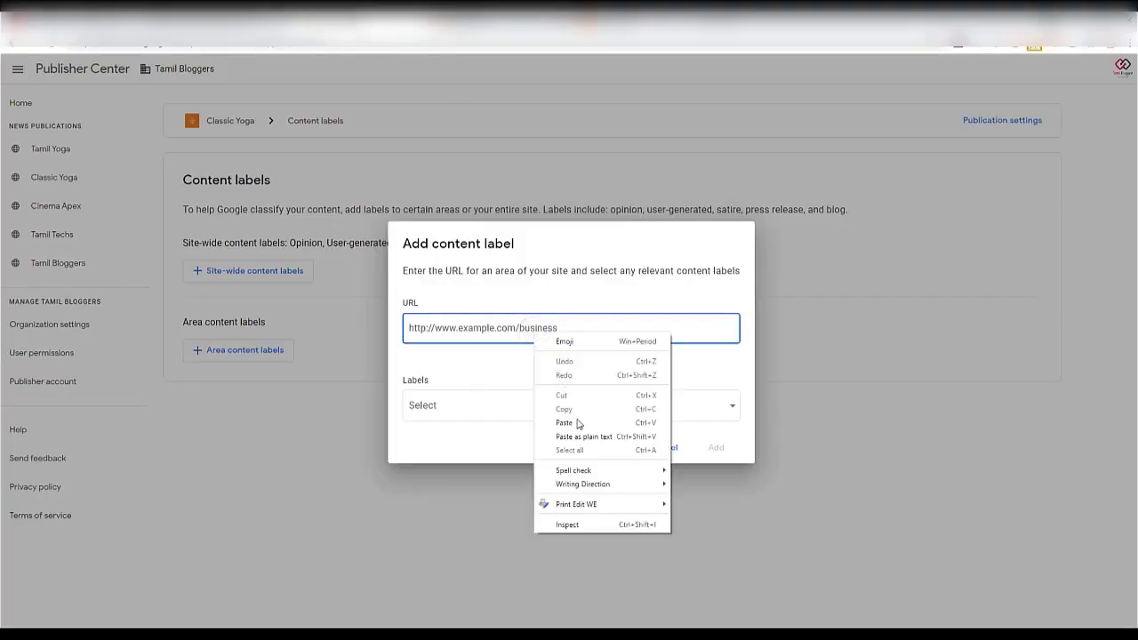
click(578, 423)
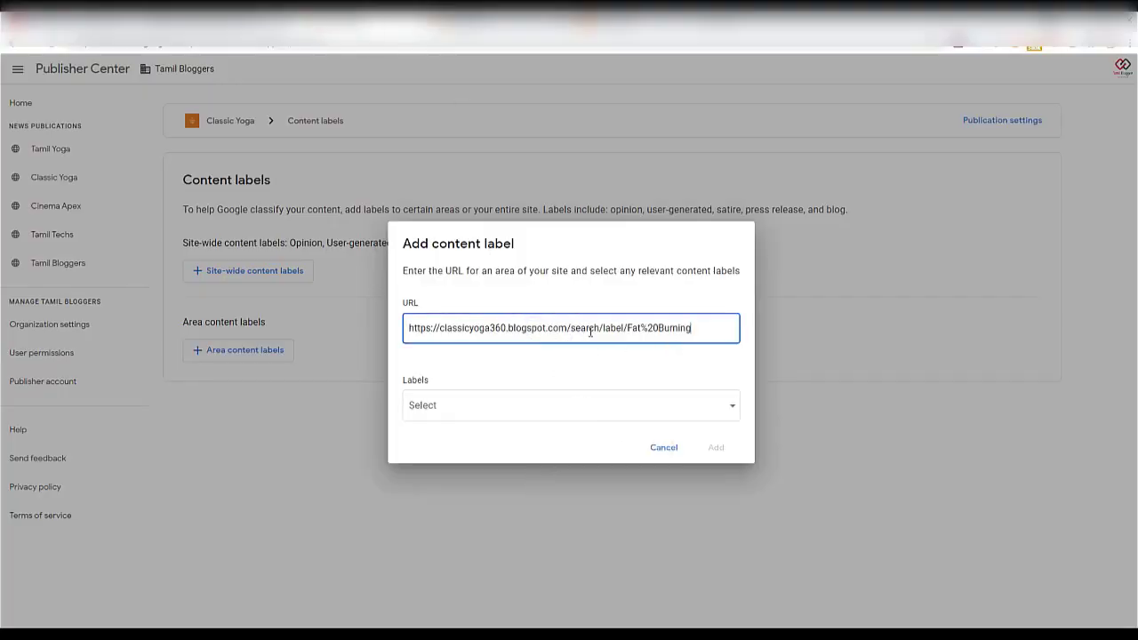
drag(603, 329, 696, 329)
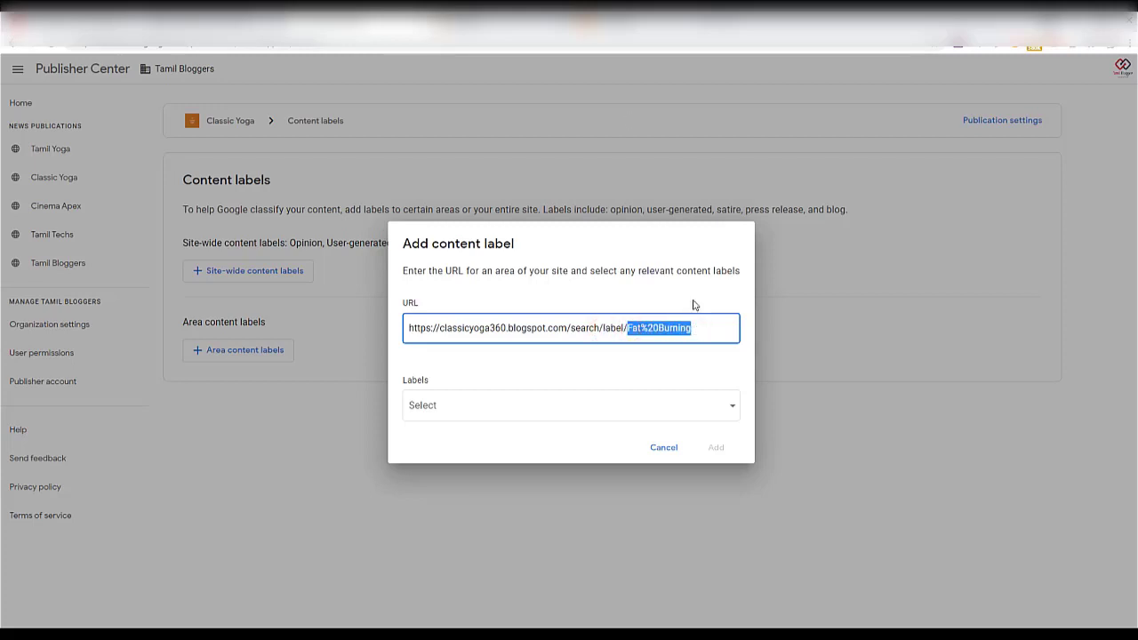
click(603, 358)
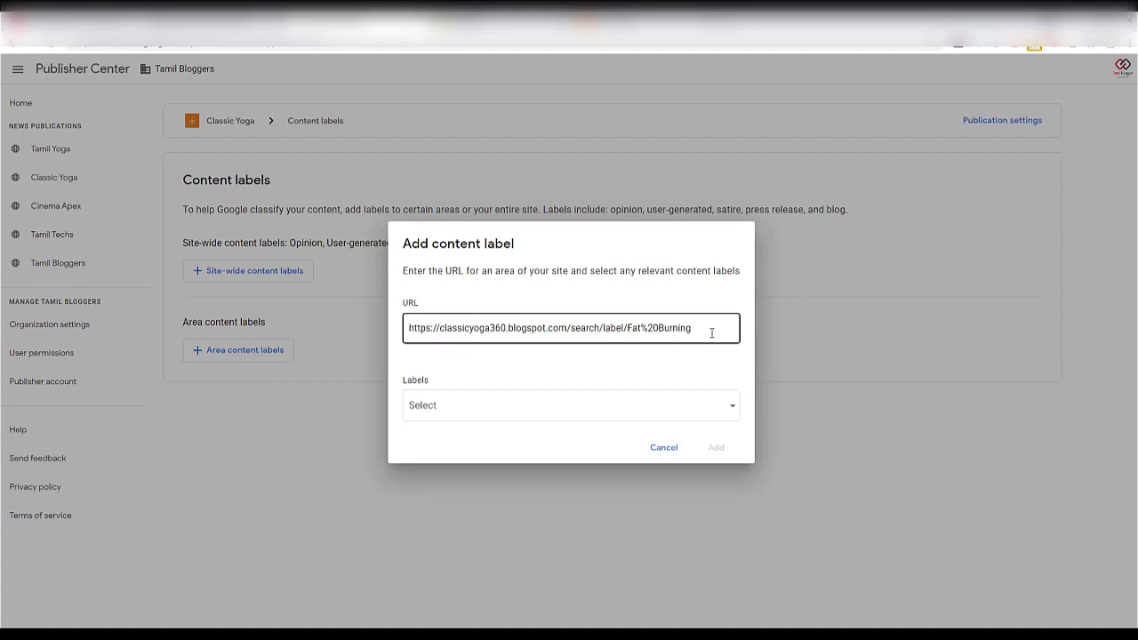
Assign the labels User-generated and Blog to the Fat Burning URL and add the area content label
click(469, 409)
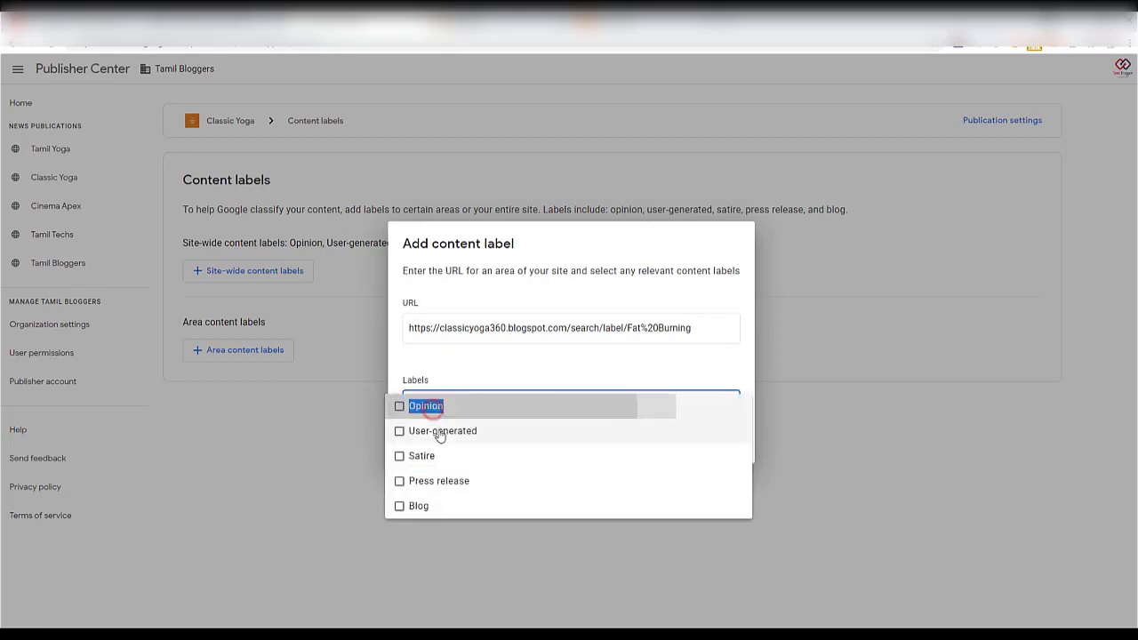
click(437, 430)
click(419, 507)
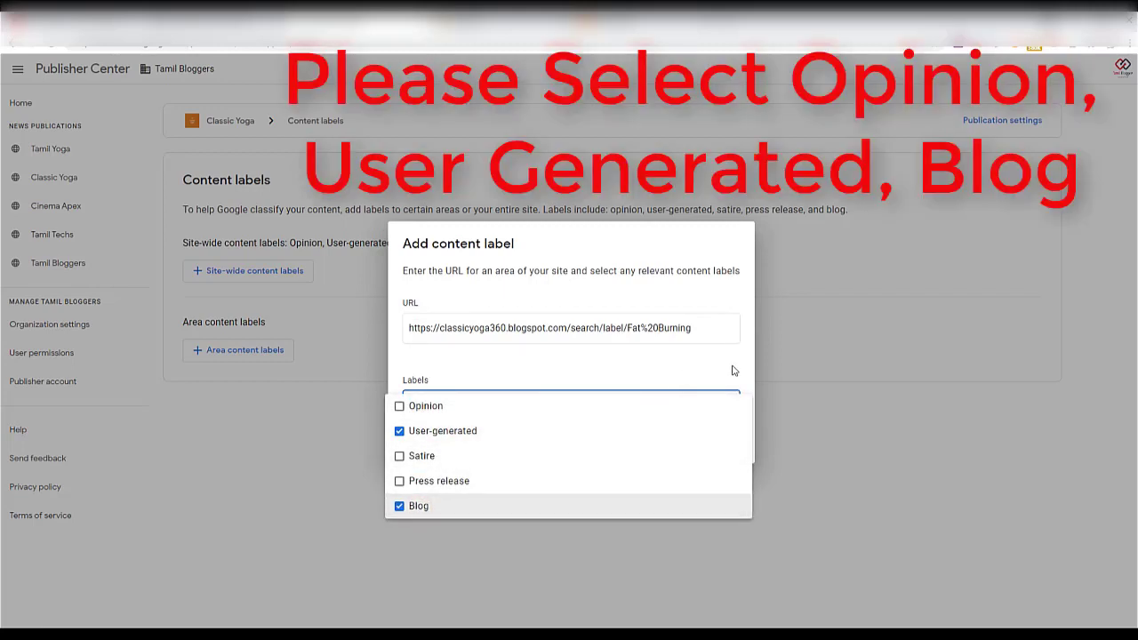
click(734, 366)
click(717, 448)
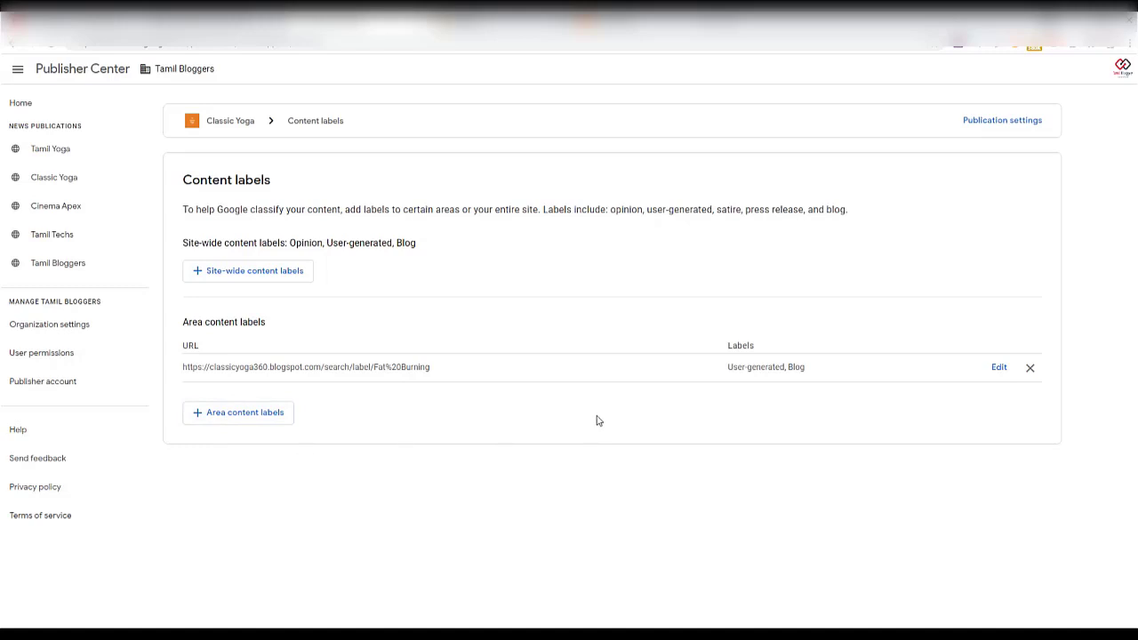
Return to the Classic Yoga publication overview and reopen its content labels to check them
click(44, 178)
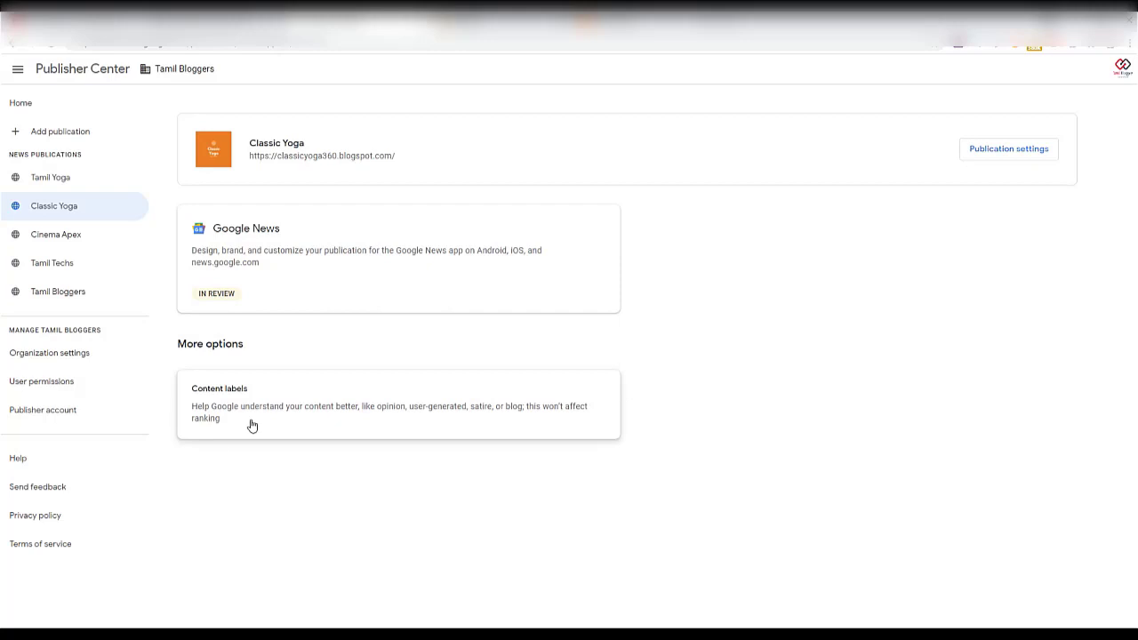
click(234, 399)
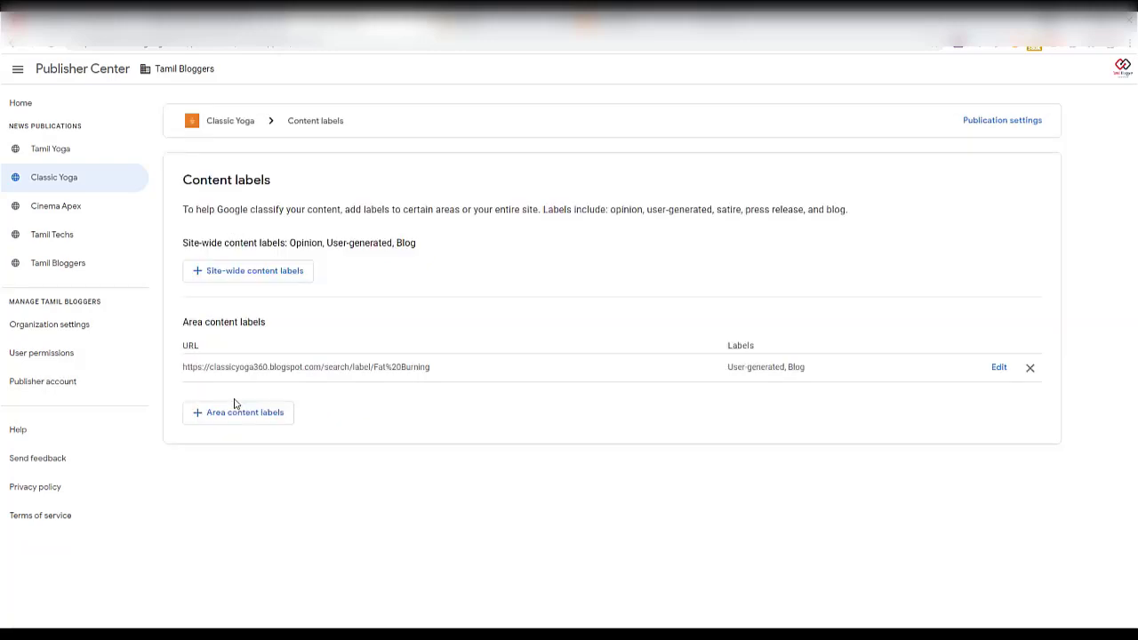